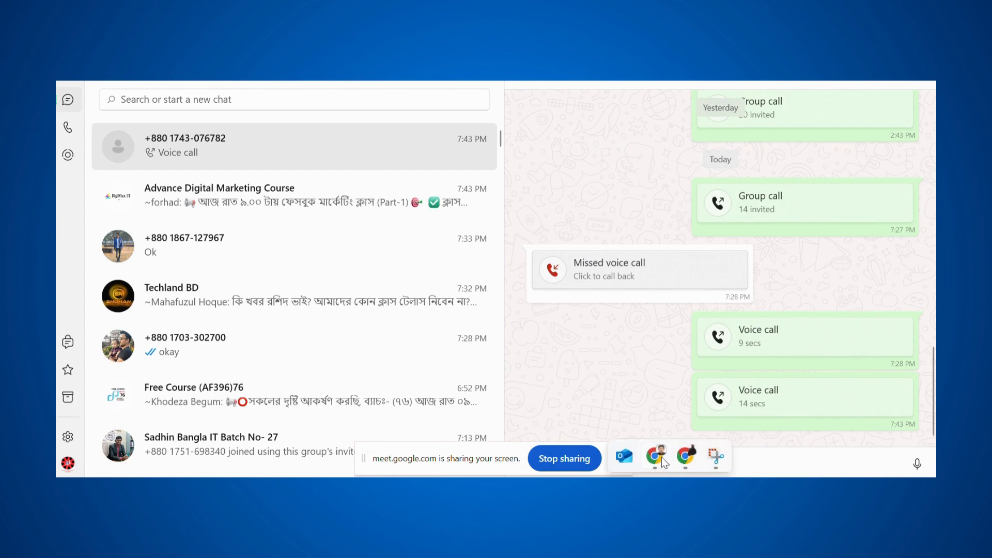
- Bring the Facebook Video browser window to the front from the Chrome taskbar preview
mouse_move(655, 457)
click(579, 388)
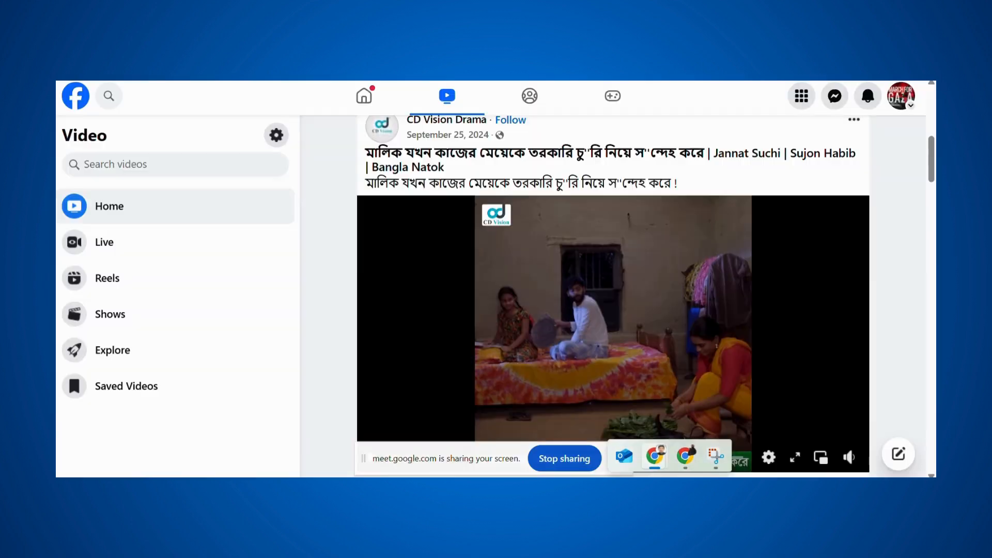
- Switch to the browser tab showing the Canva home page
click(440, 68)
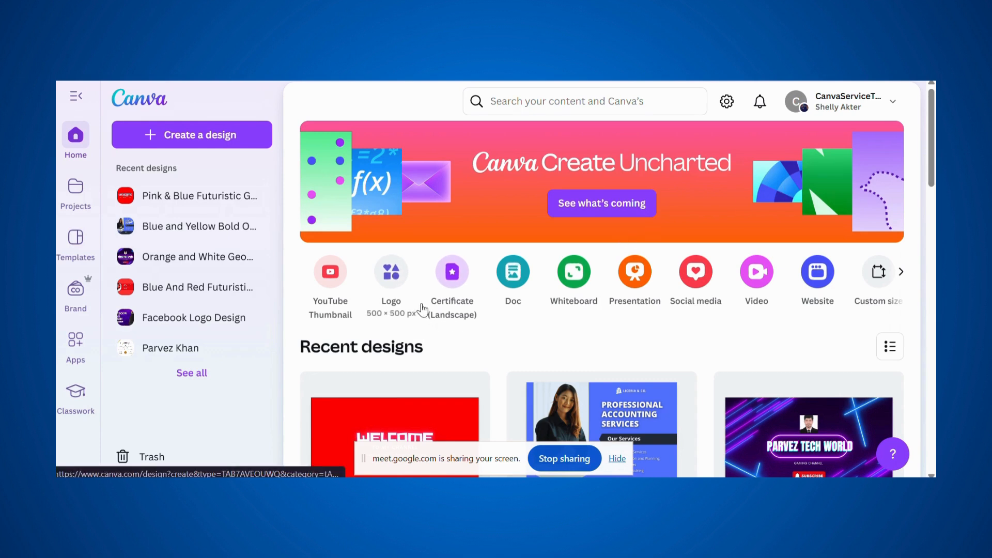
- Scroll the design-type carousel and create a new blank Presentation
click(900, 278)
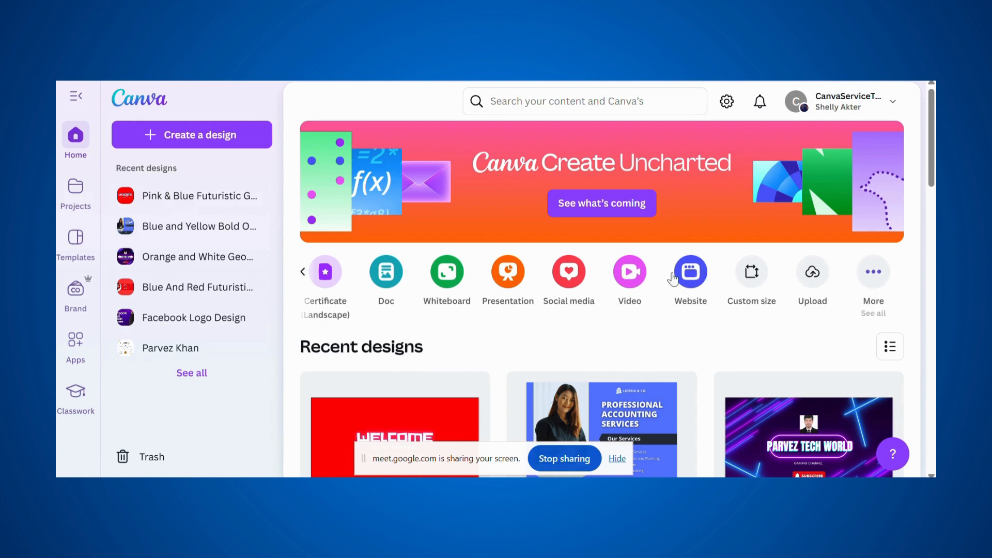
click(493, 284)
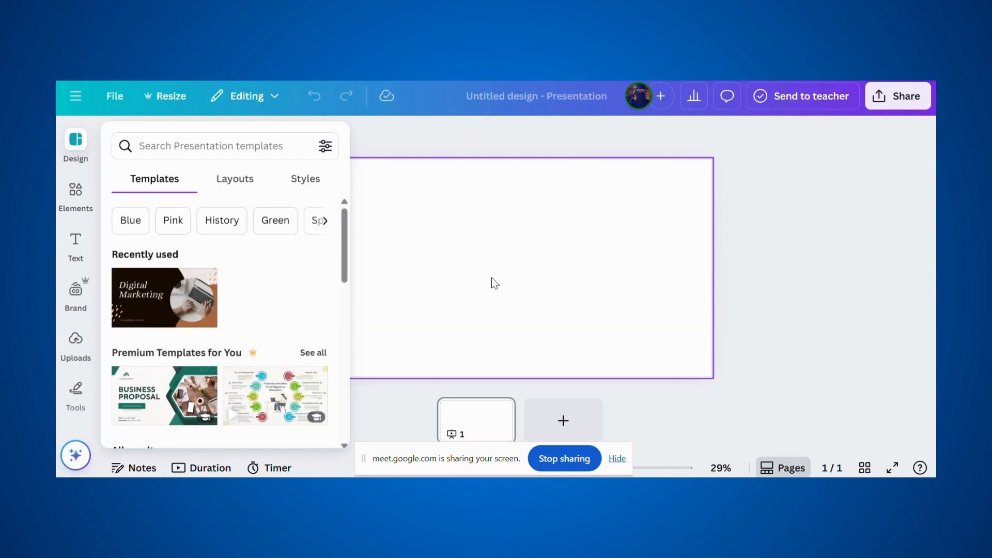
- Search templates for 'Digita' and apply all 15 pages of the blue Digital Marketing template
scroll(326, 305, down, 7)
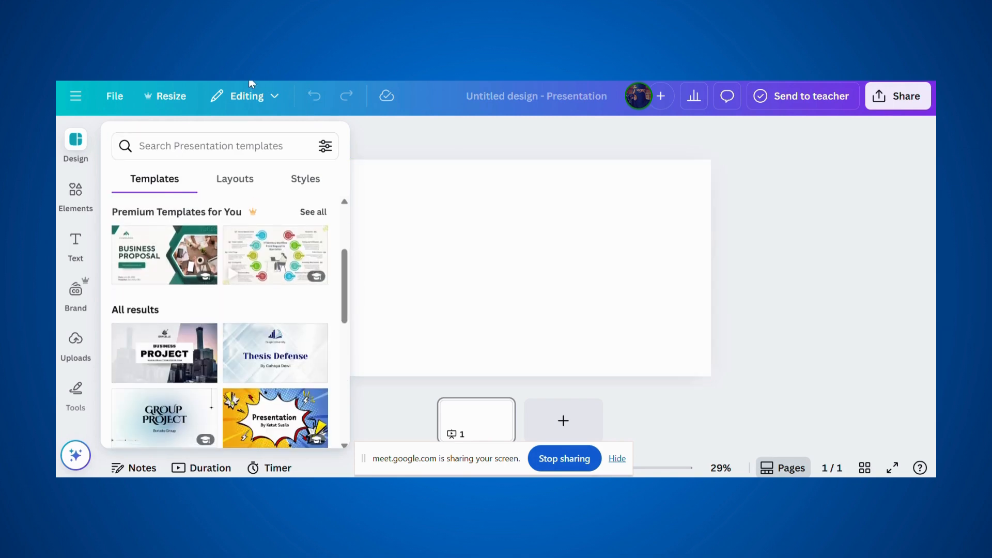
click(272, 150)
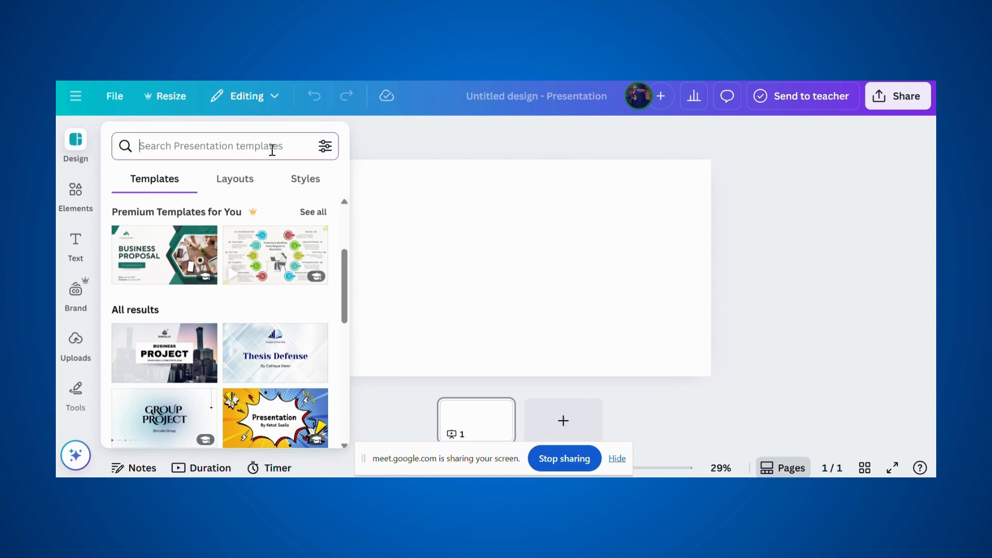
text(D)
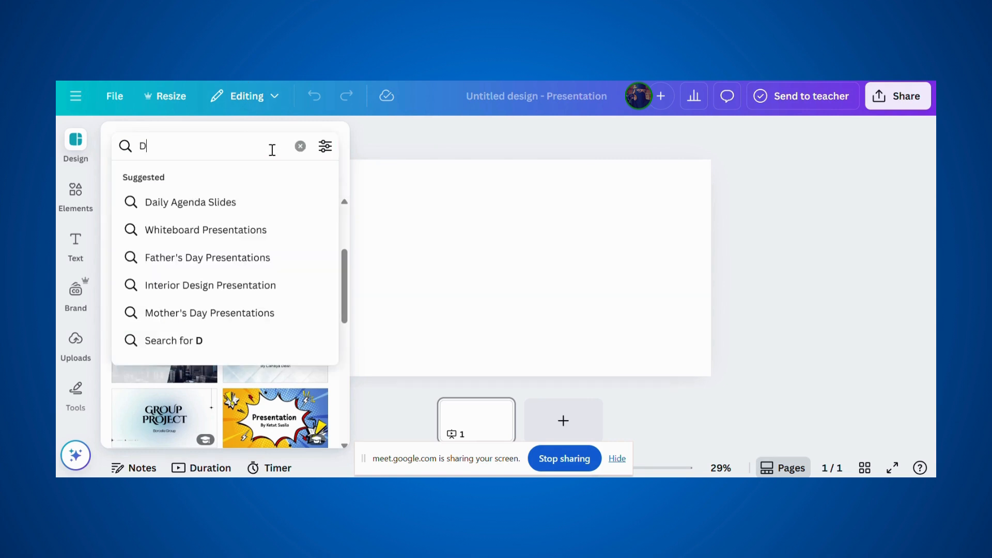
text(igital)
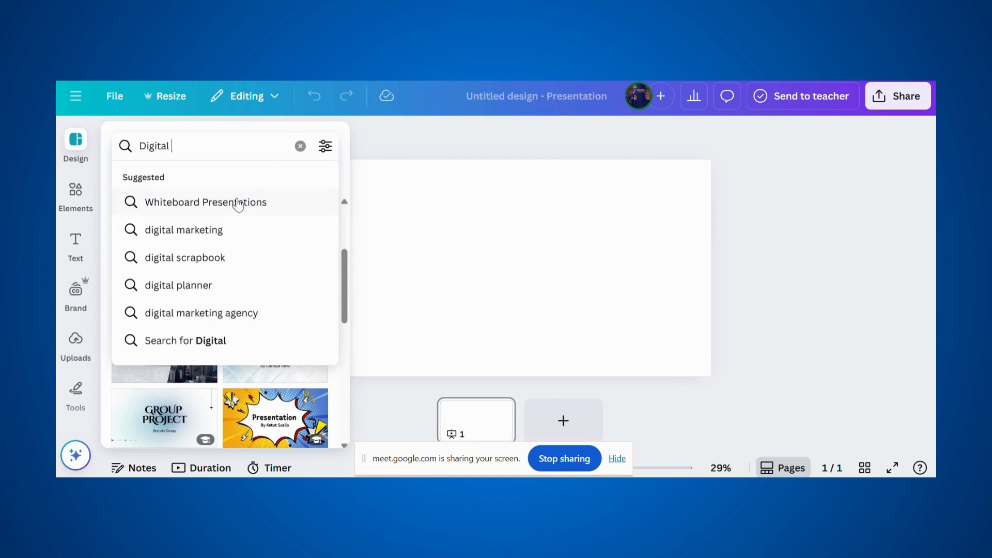
click(215, 230)
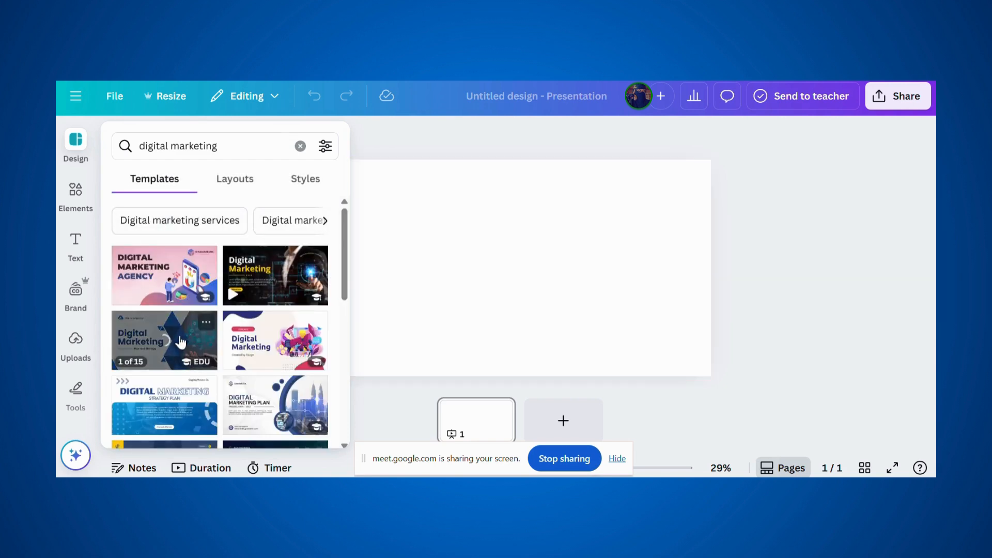
click(182, 340)
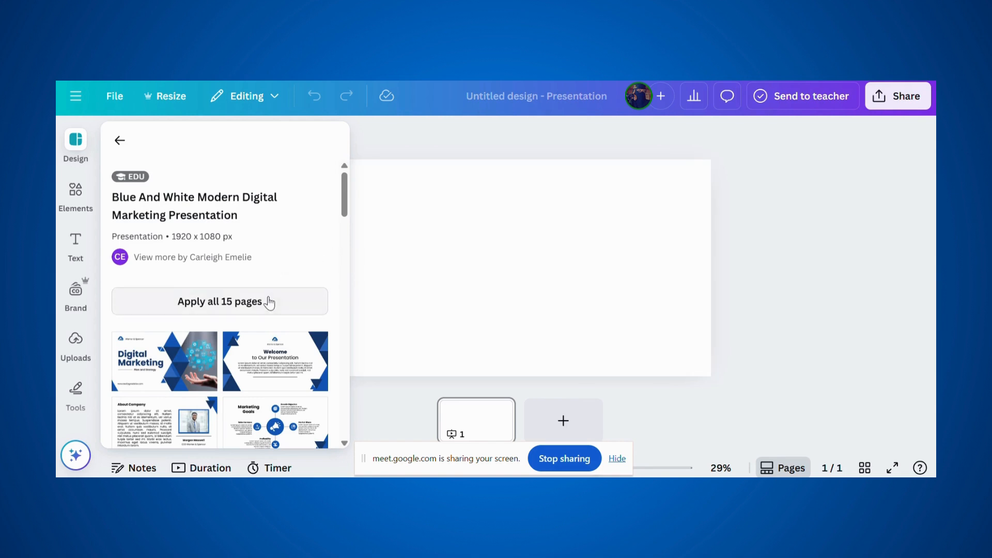
click(269, 302)
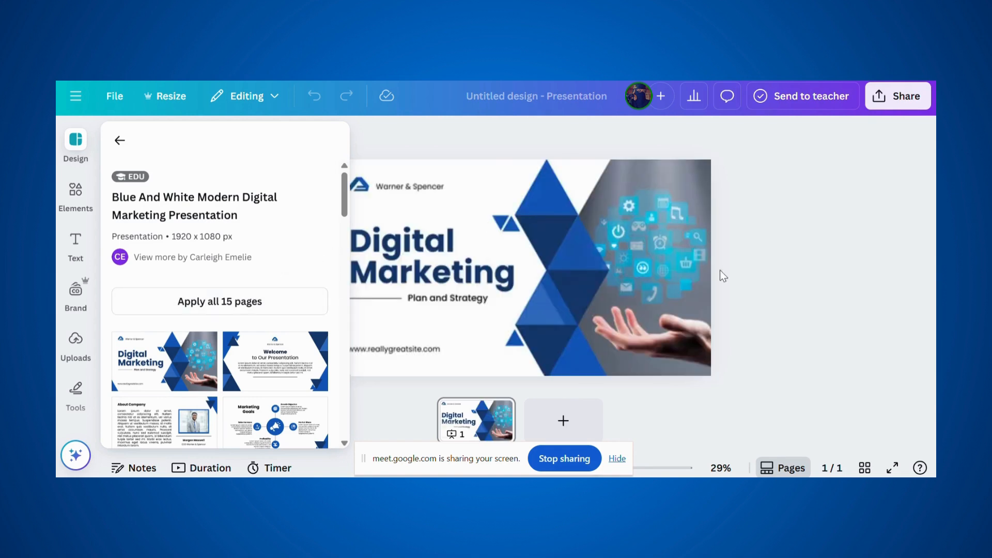
- Delete the 'Warner & Spencer' company name from the title slide
click(825, 305)
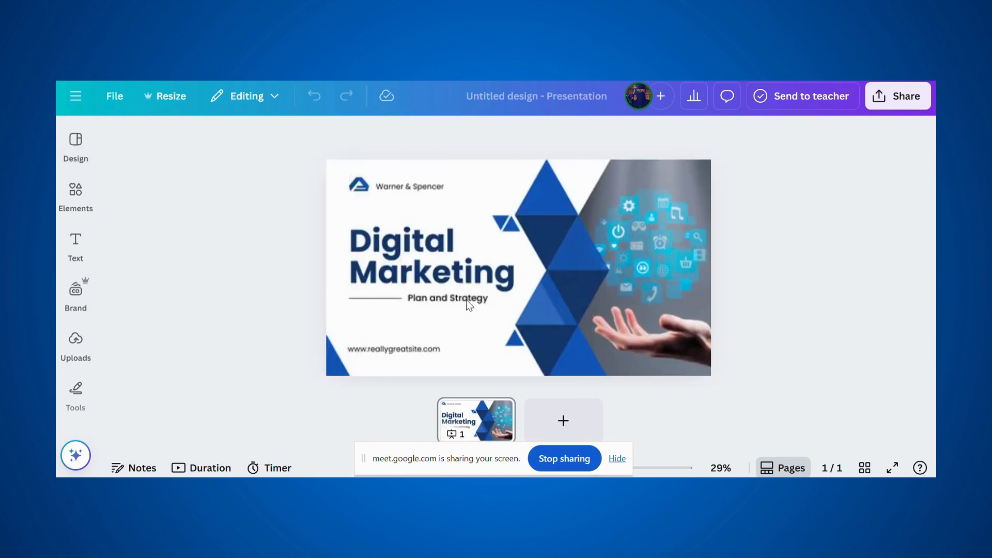
click(453, 231)
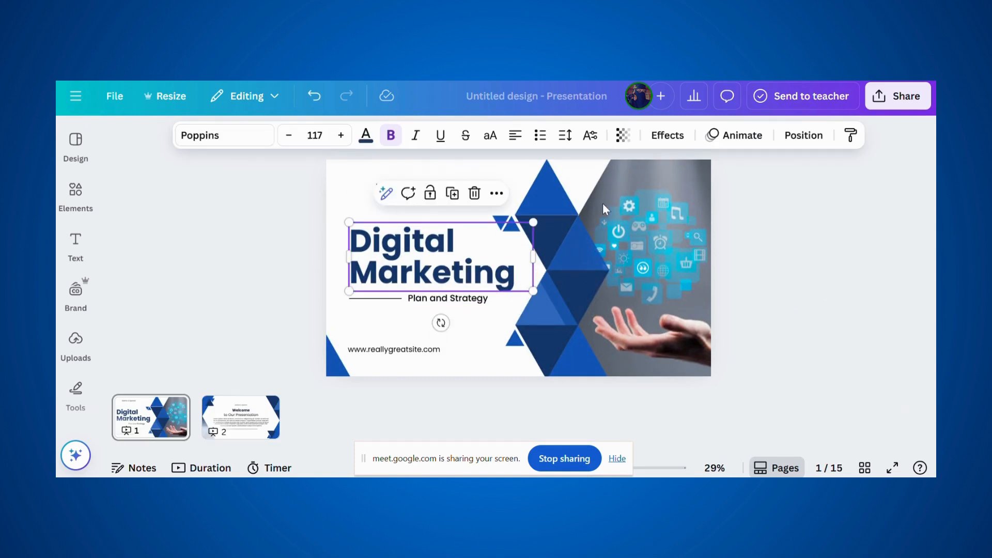
click(314, 197)
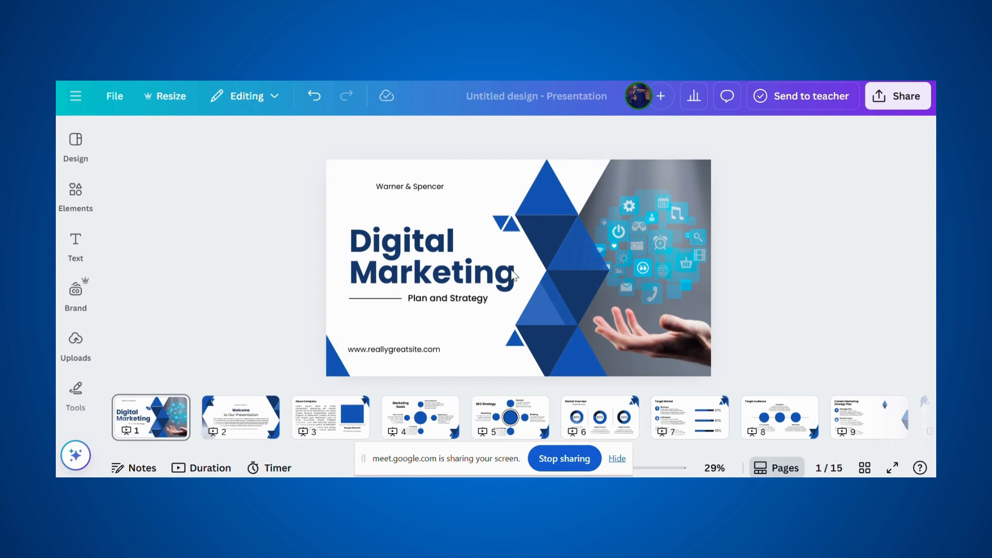
click(436, 188)
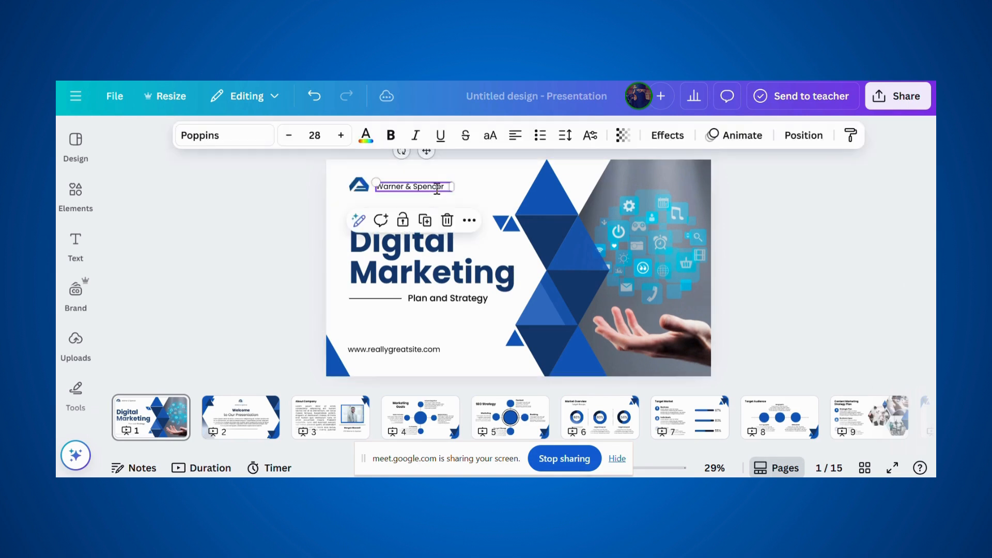
double_click(437, 189)
key(BackSpace)
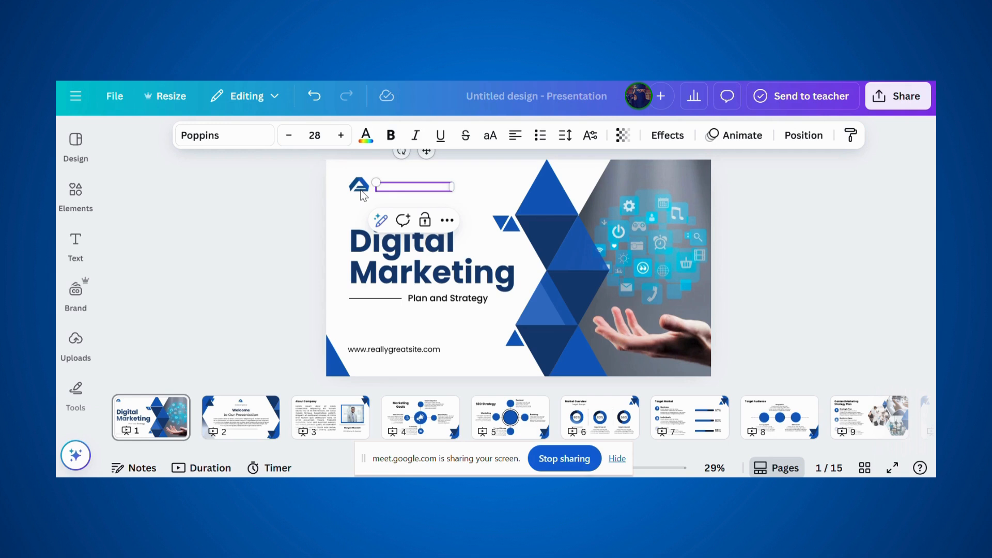
click(356, 195)
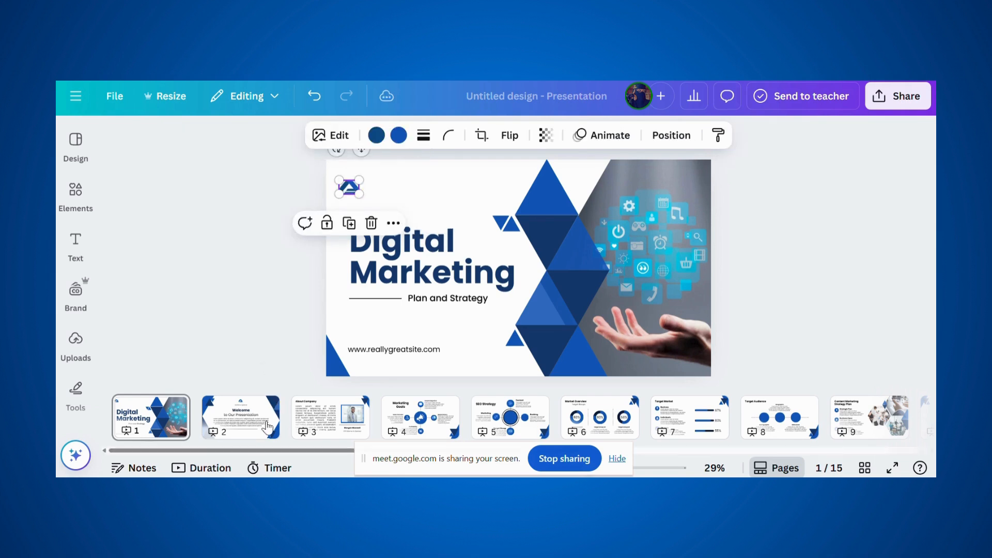
- Go to the About Company slide and select its placeholder body text
click(268, 426)
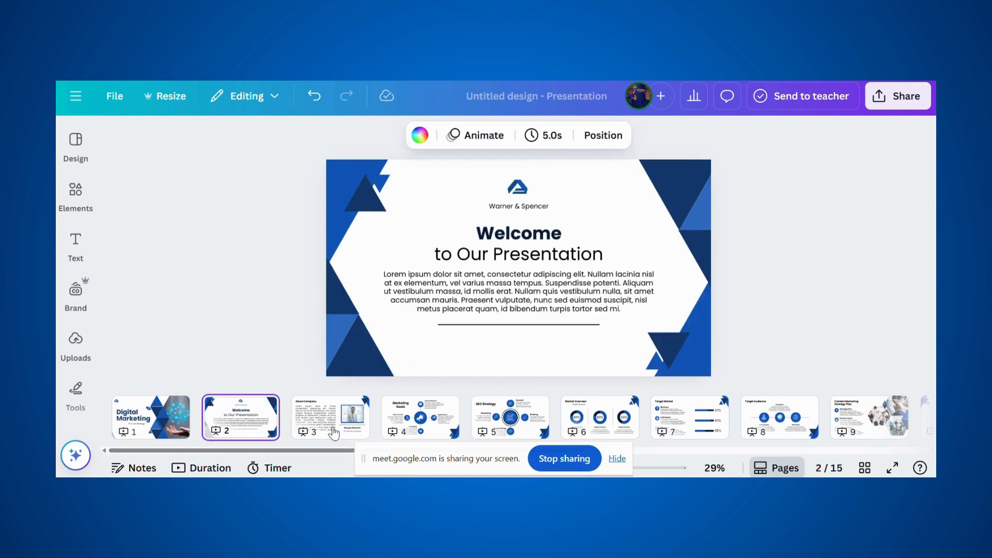
click(333, 431)
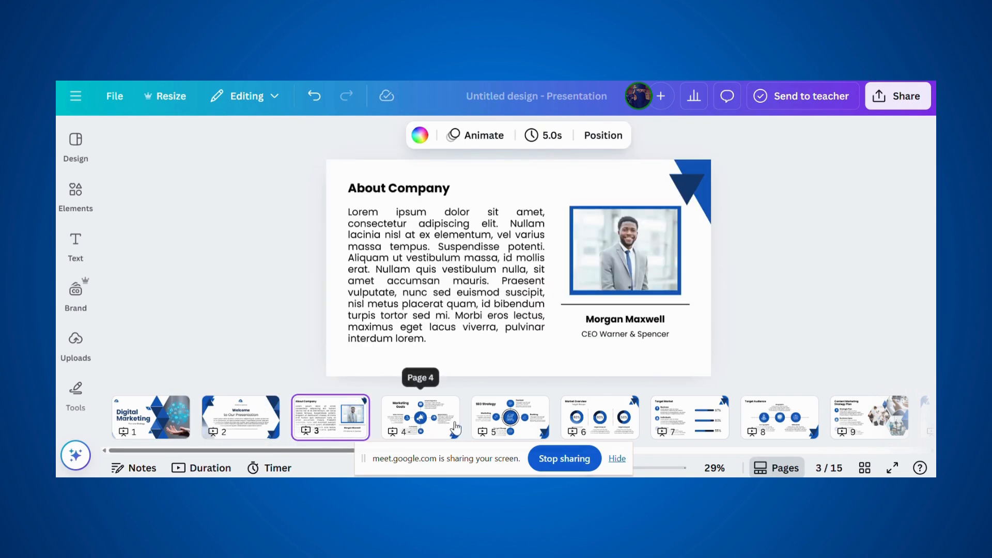
click(447, 230)
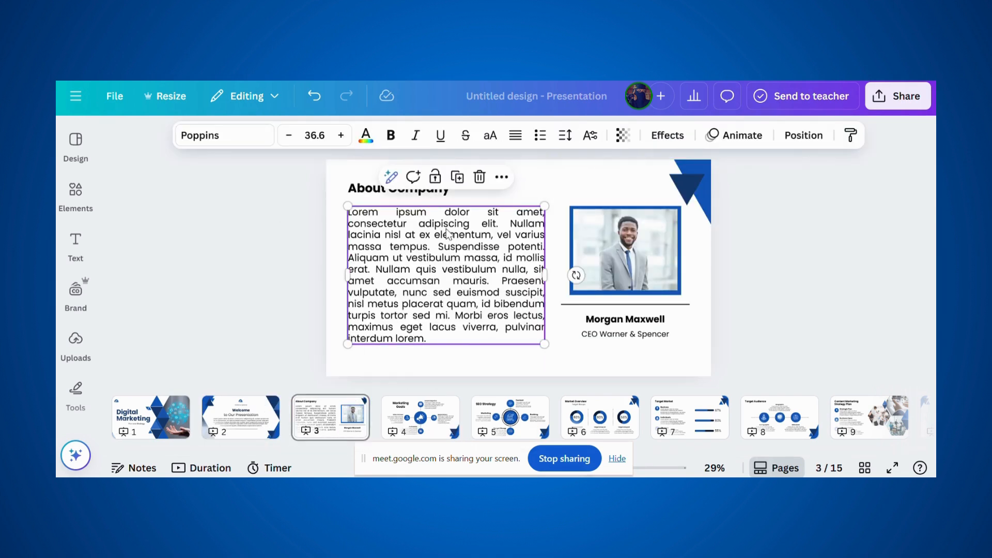
double_click(447, 230)
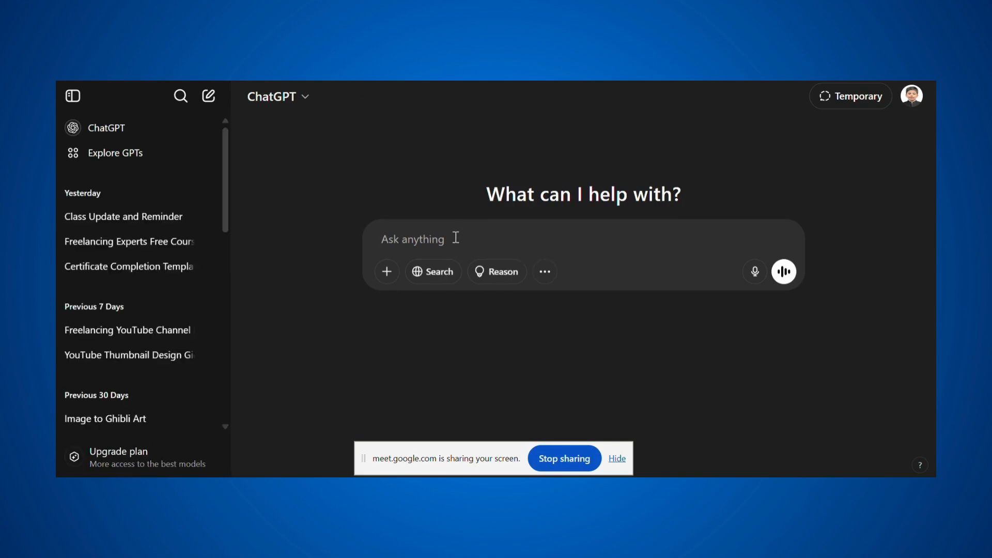
- Type a ChatGPT prompt asking for an about-company text for 'freelancing experts platform'
text(a)
key(BackSpace)
text(pleser)
key(BackSpace)
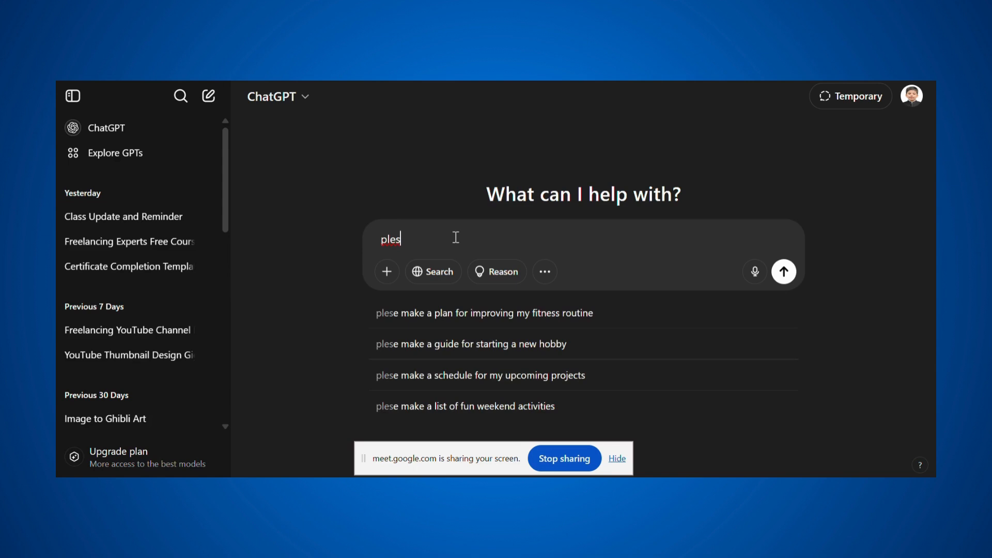
key(BackSpace)
text(ase)
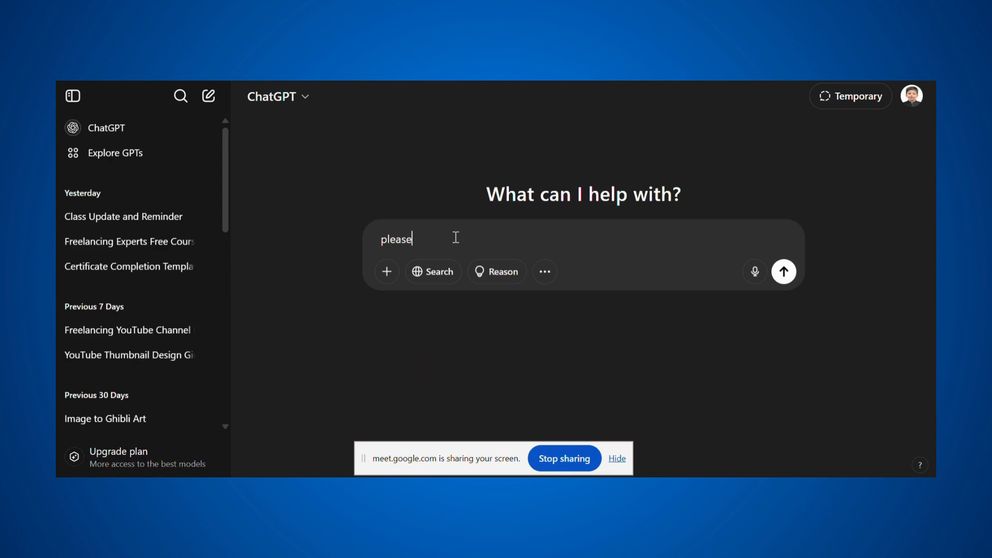
text( write a)
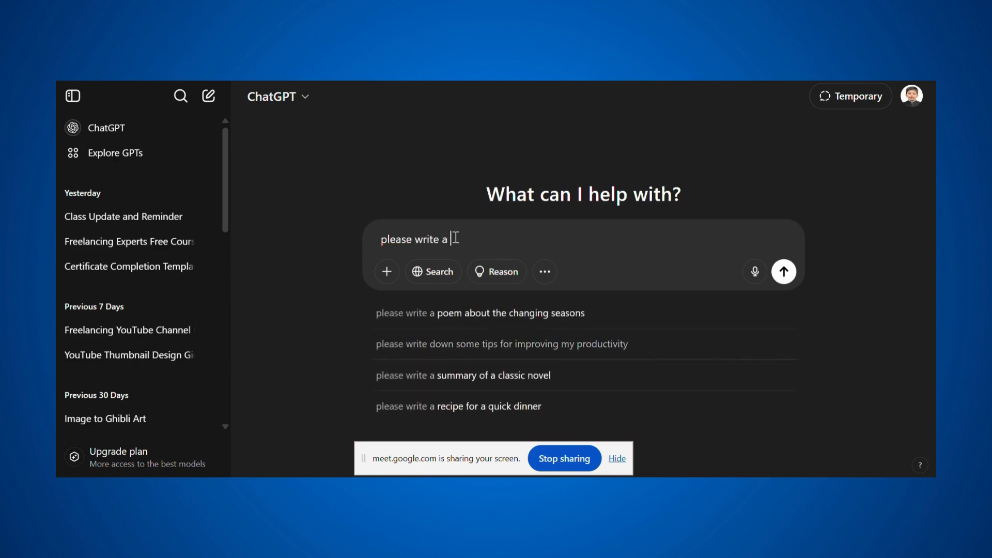
text( abo)
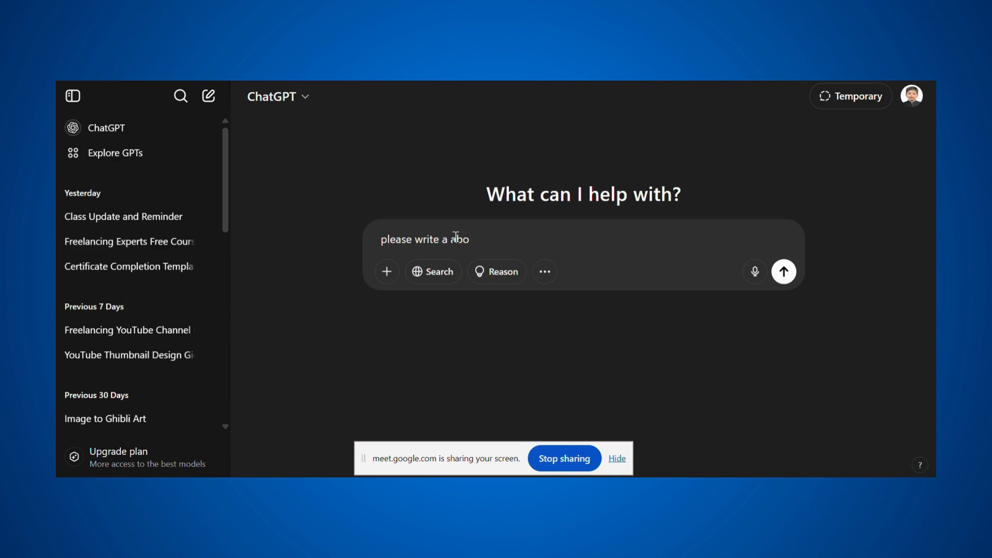
text(y company my company)
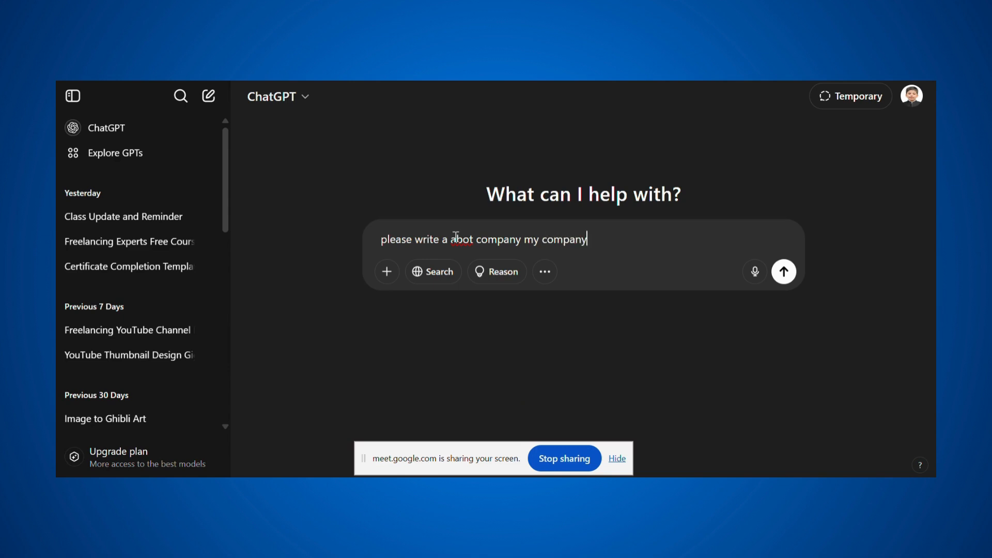
text( namer)
text( id)
text(s fr)
text(eelanci)
text(ng experts pal)
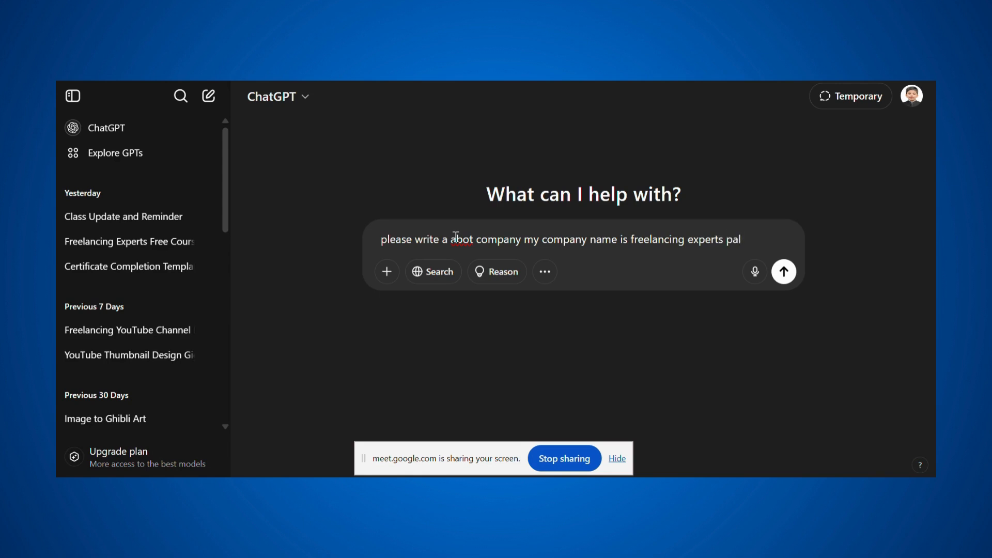
text(tform)
key(alt+Tab)
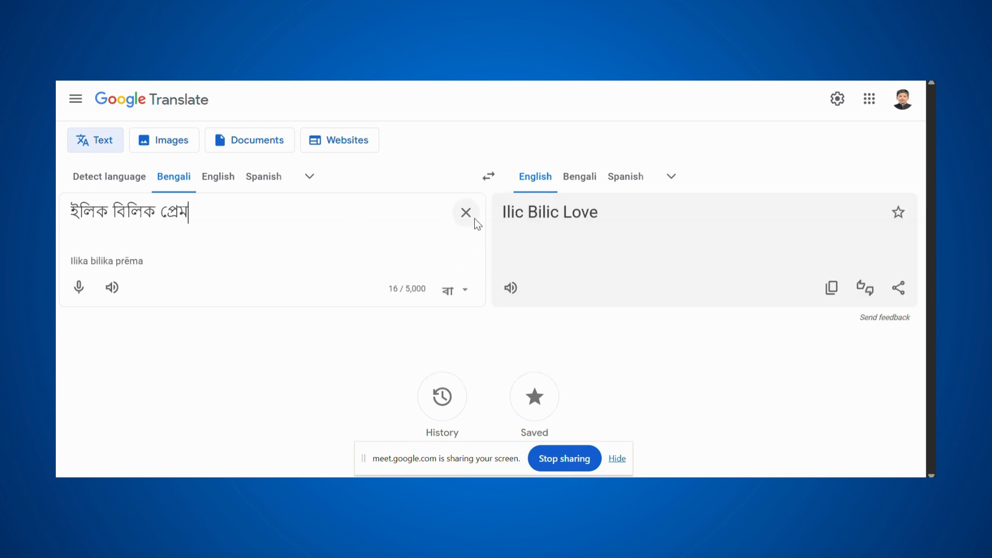
- Clear Google Translate and dictate the company description in Bengali by voice
click(475, 219)
click(80, 293)
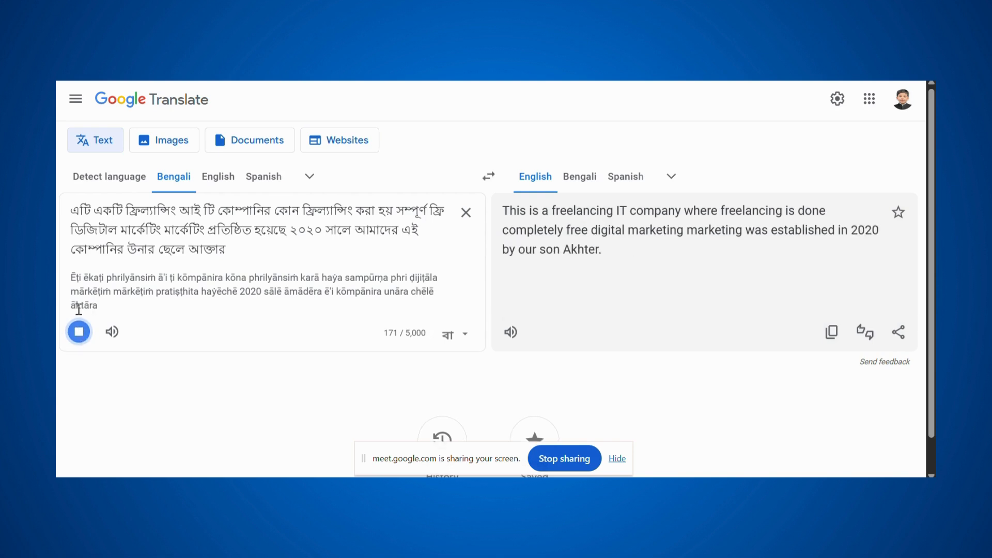
click(80, 333)
- Replace the misheard Bengali word with the owner's name and copy the English translation
double_click(166, 243)
text(Shelly)
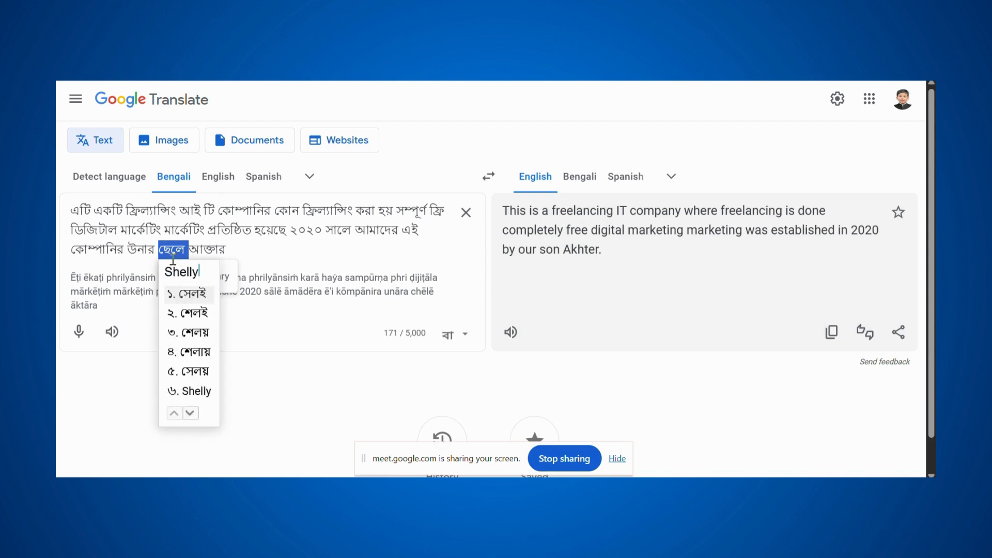
click(192, 391)
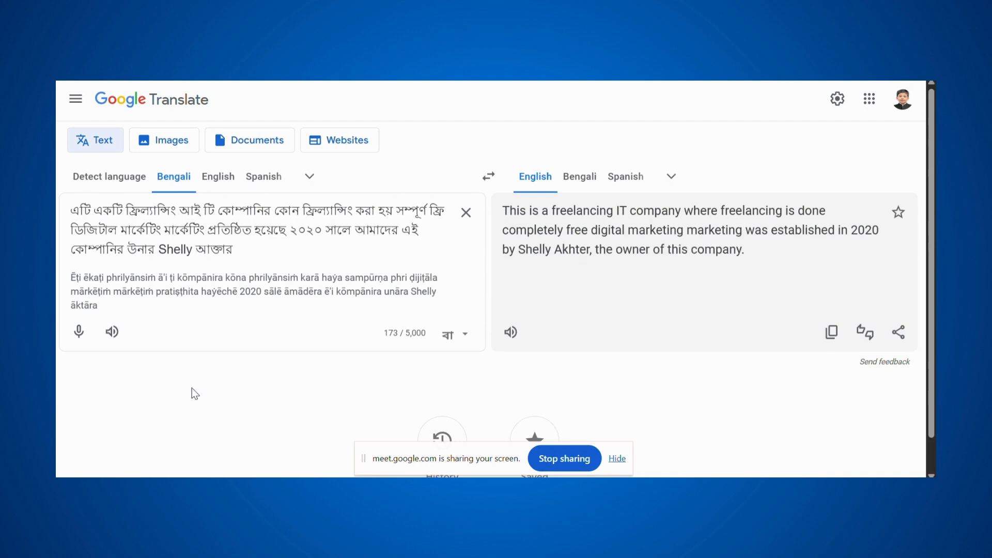
click(837, 342)
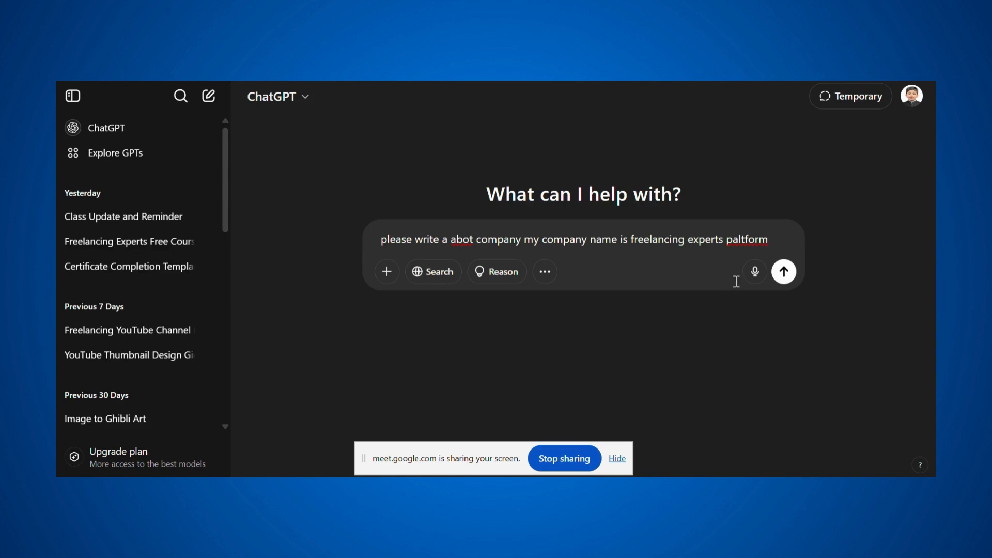
- Paste the translated details into the ChatGPT prompt, send it, and review the response
key(ctrl+v)
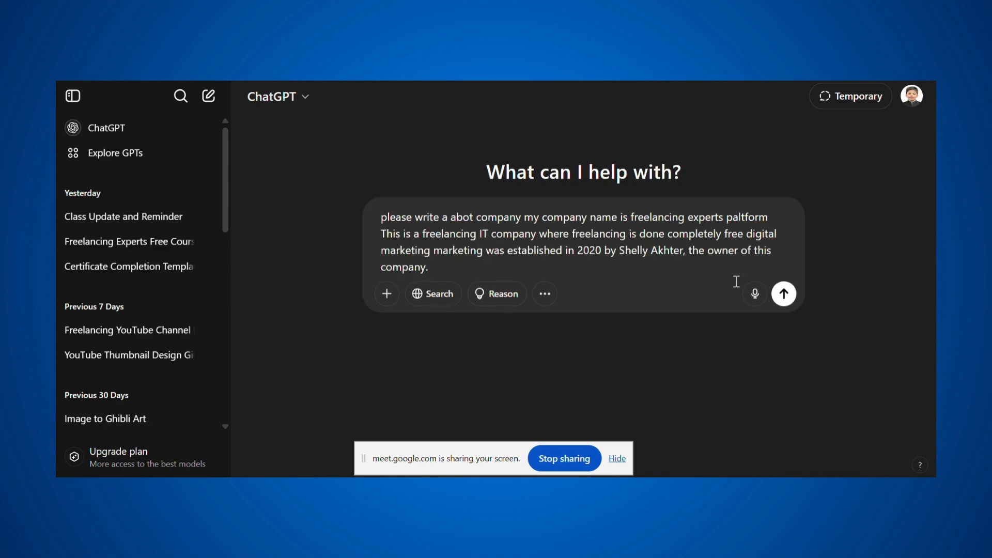
key(Return)
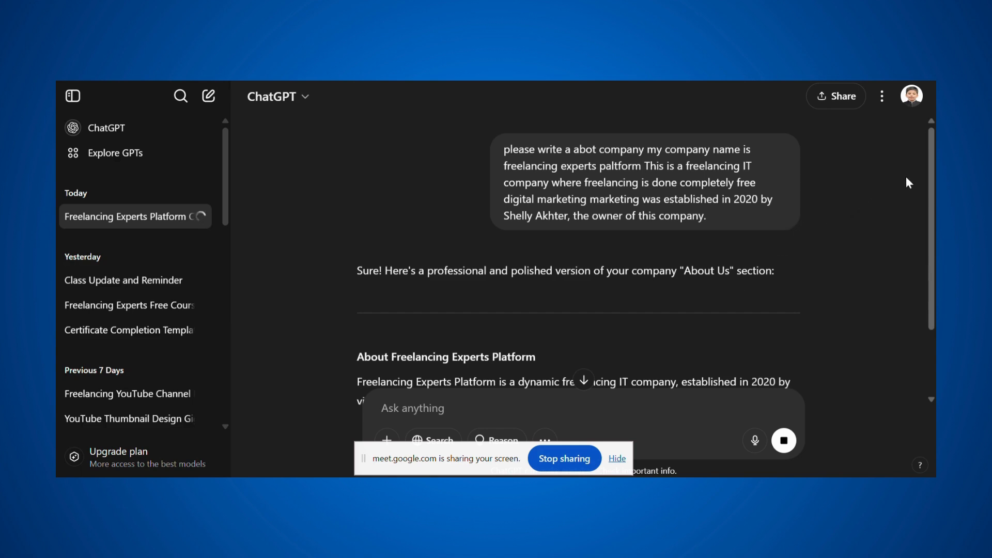
scroll(930, 217, down, 3)
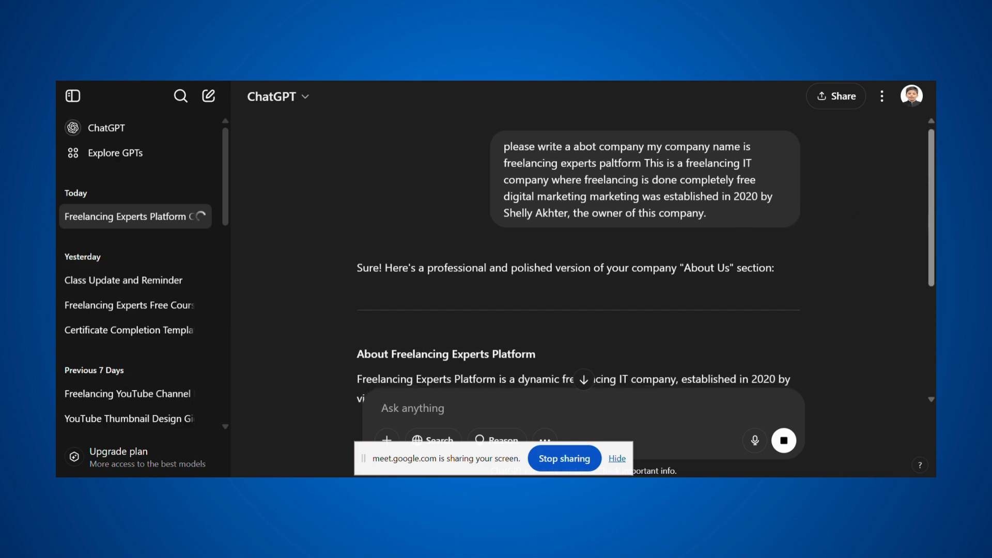
scroll(568, 259, down, 3)
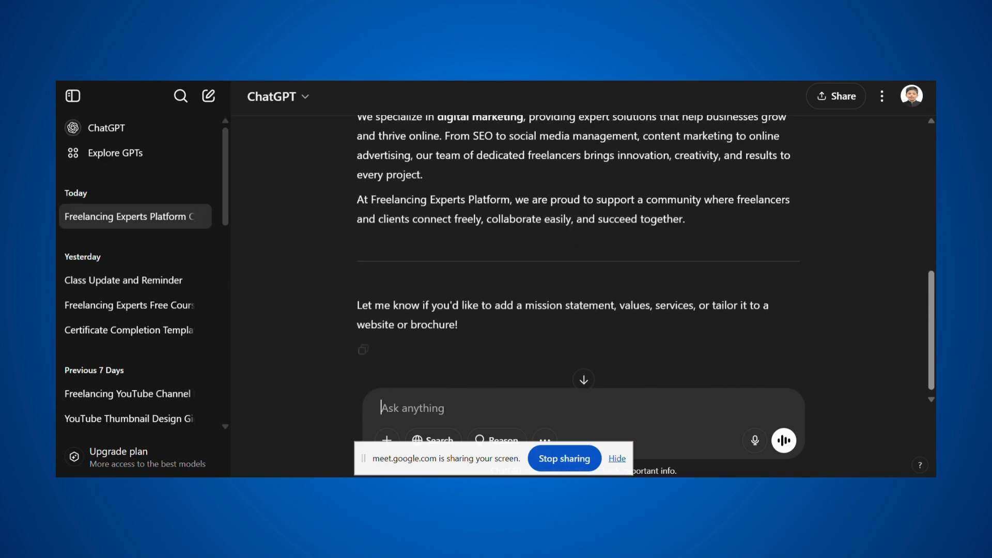
scroll(569, 259, up, 3)
scroll(568, 258, up, 4)
scroll(569, 258, down, 3)
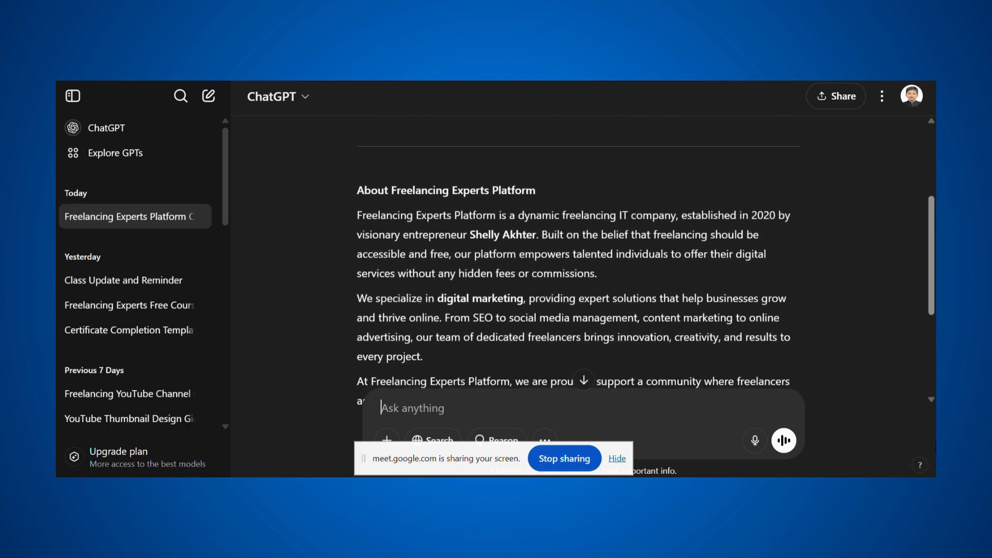
scroll(349, 251, down, 1)
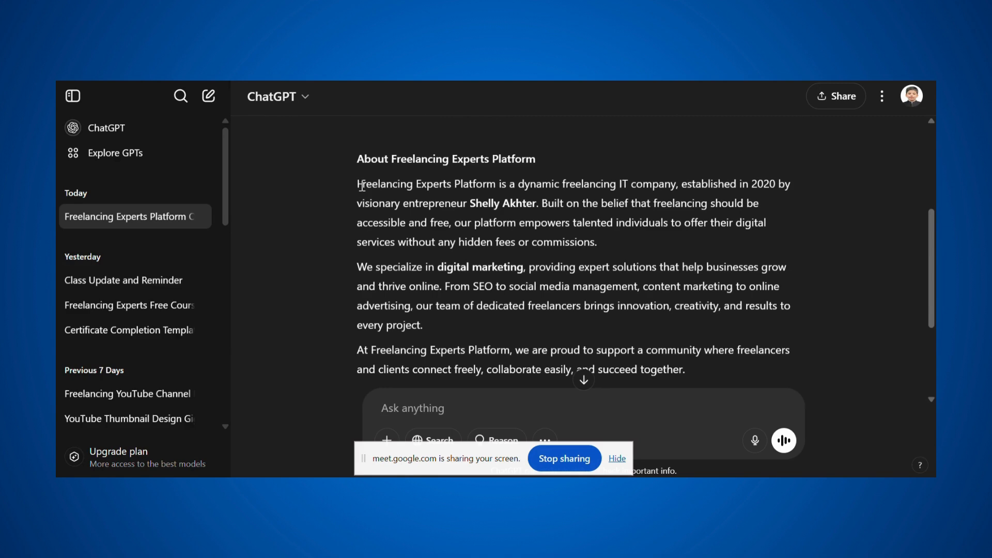
- Select the generated 'About Freelancing Experts Platform' description and return to Canva
drag(363, 185, 583, 381)
scroll(584, 380, down, 2)
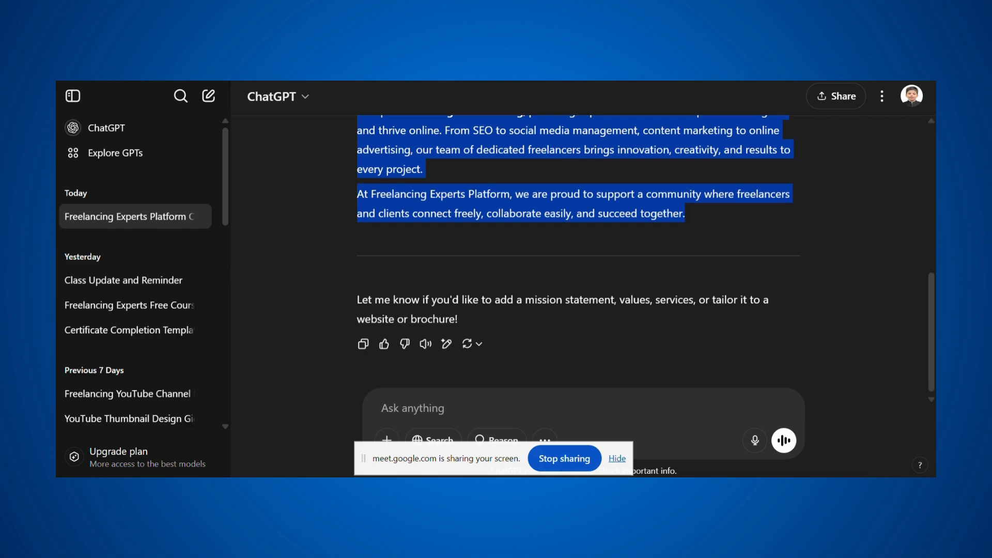
key(alt+Tab)
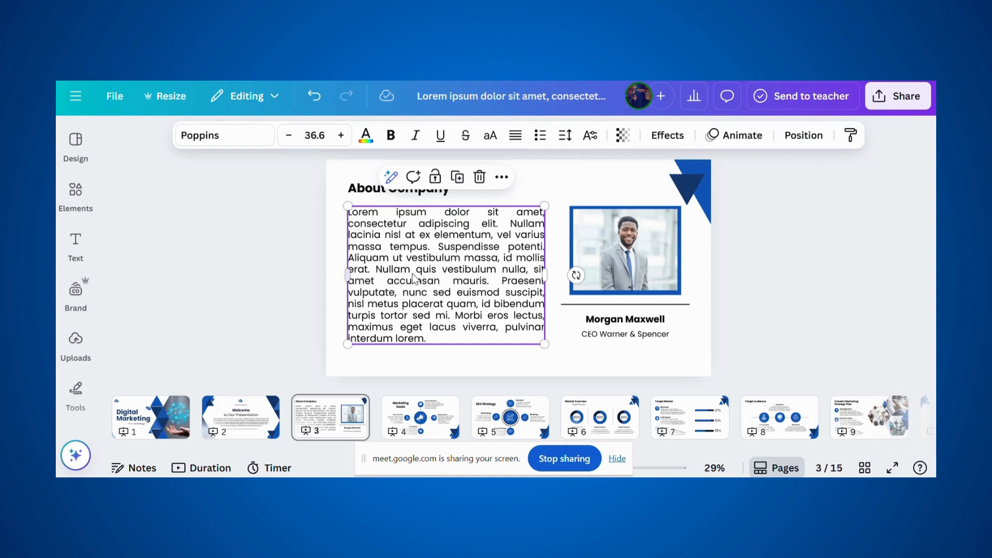
- Paste the Freelancing Experts Platform description over the placeholder and stretch its text box
click(413, 278)
key(ctrl+v)
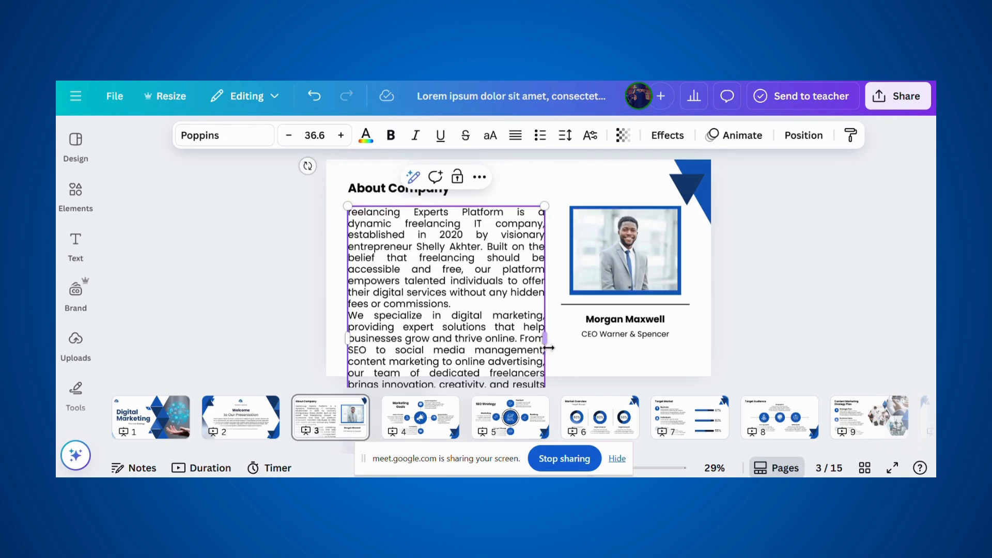
drag(549, 343, 576, 341)
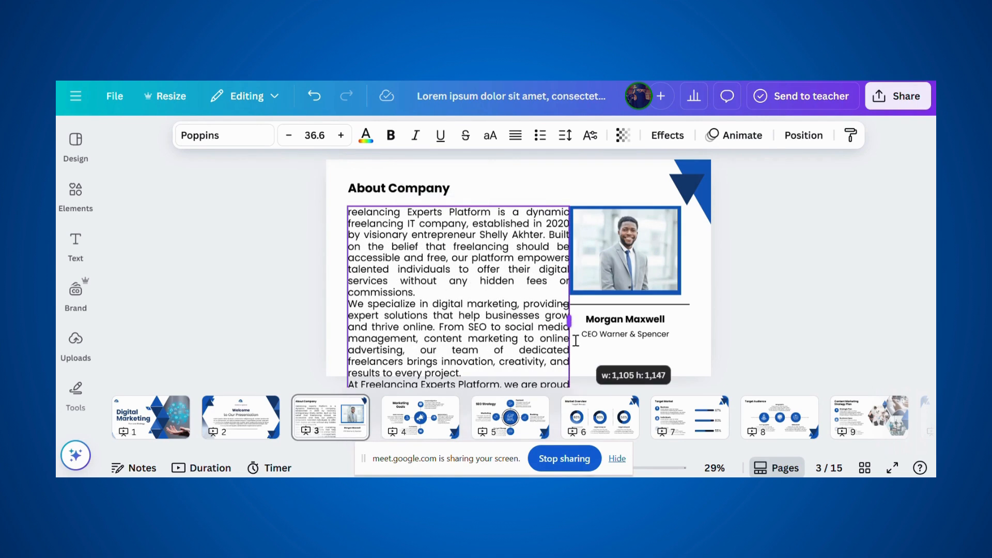
right_click(350, 204)
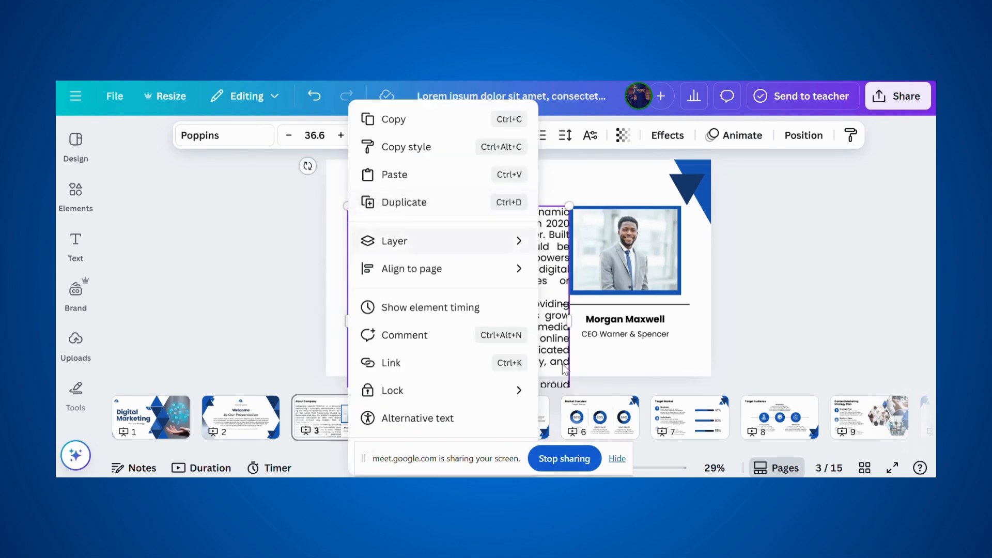
click(735, 348)
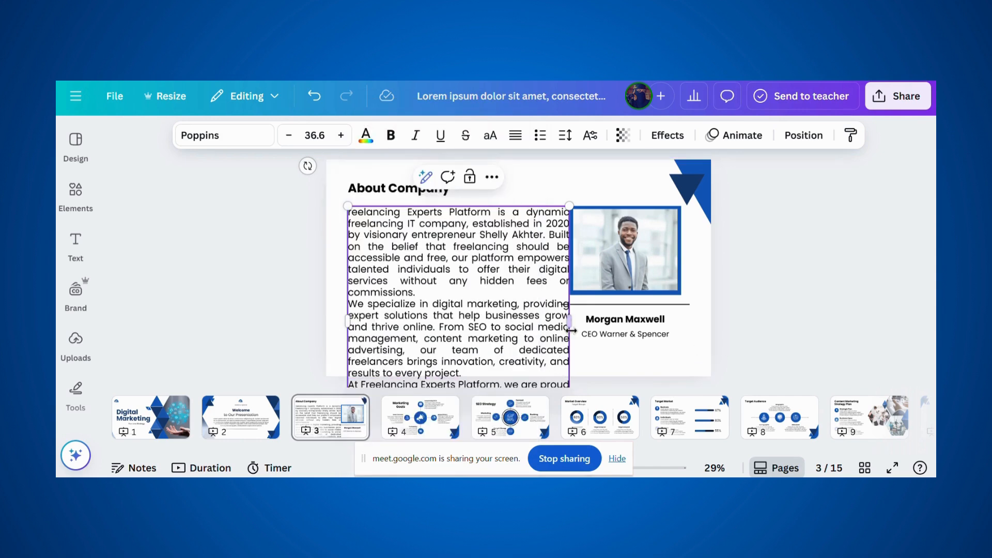
drag(571, 329, 573, 289)
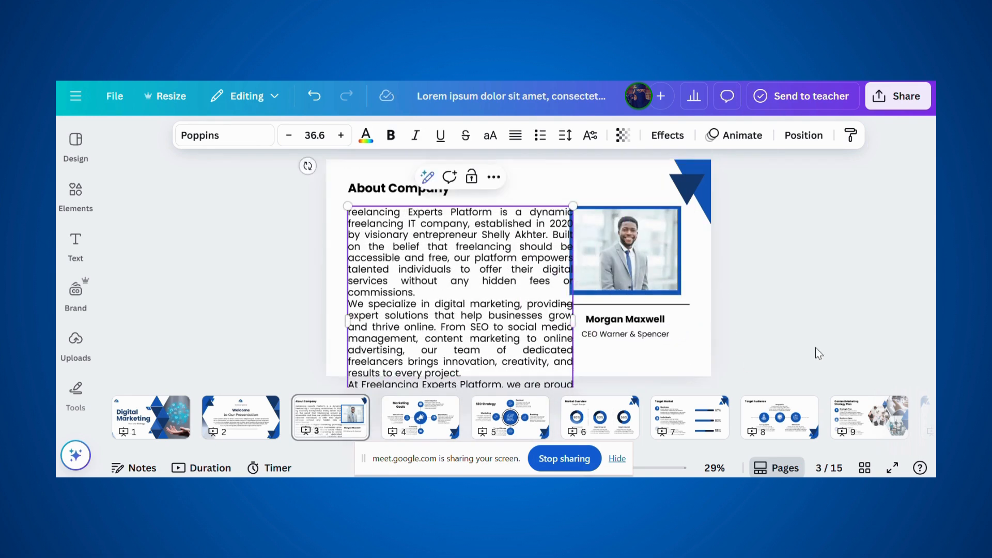
click(912, 345)
click(551, 347)
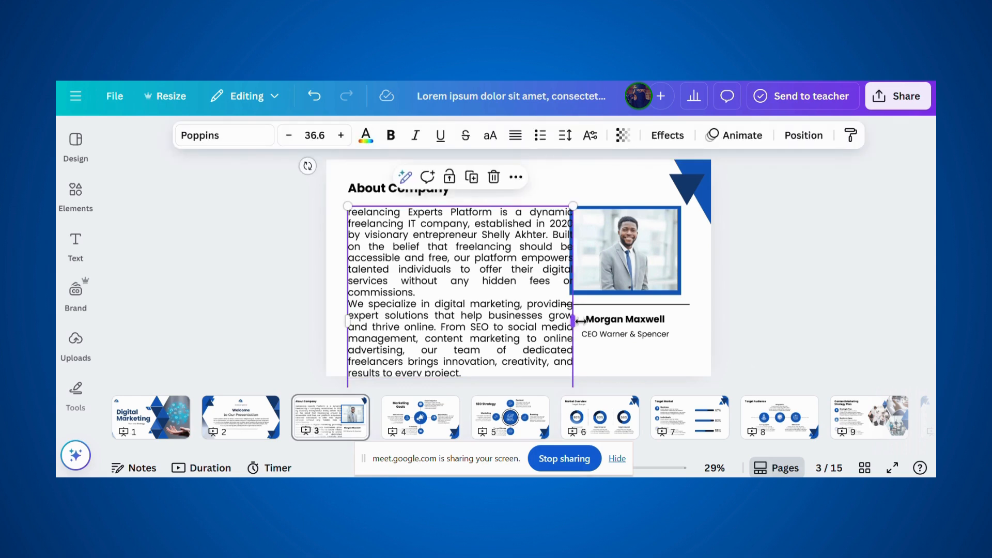
drag(573, 323, 682, 290)
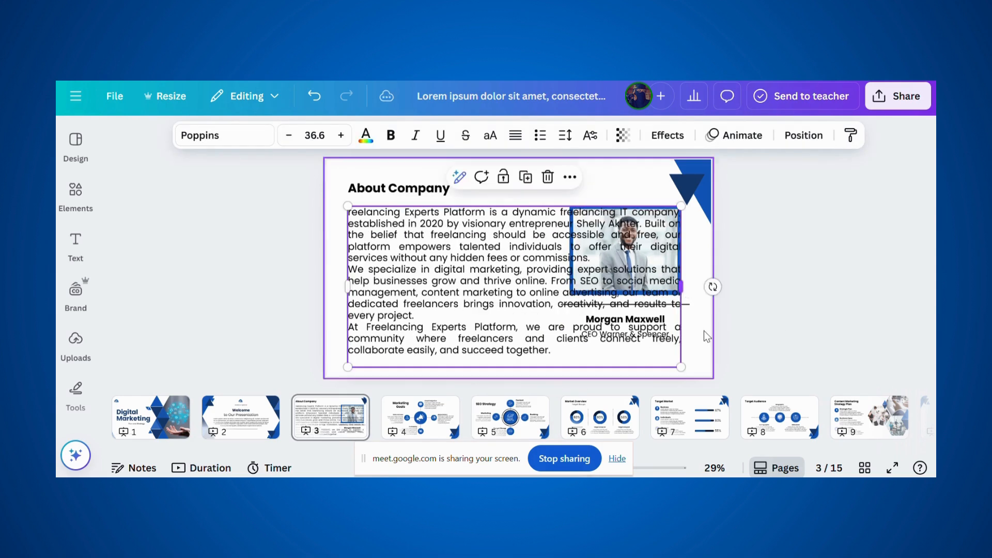
drag(672, 356, 489, 359)
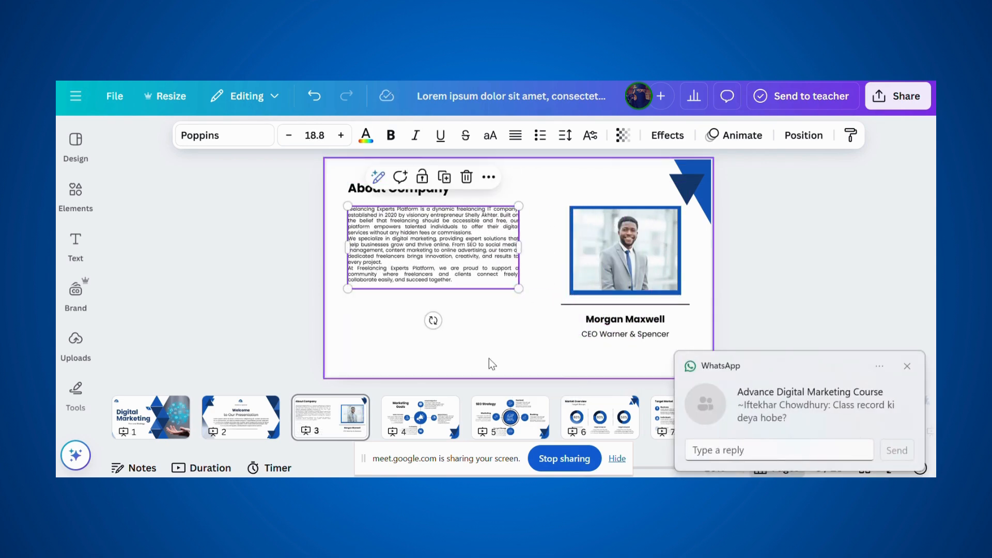
- Enlarge the description text box so it fits beside the photo
click(855, 298)
click(472, 272)
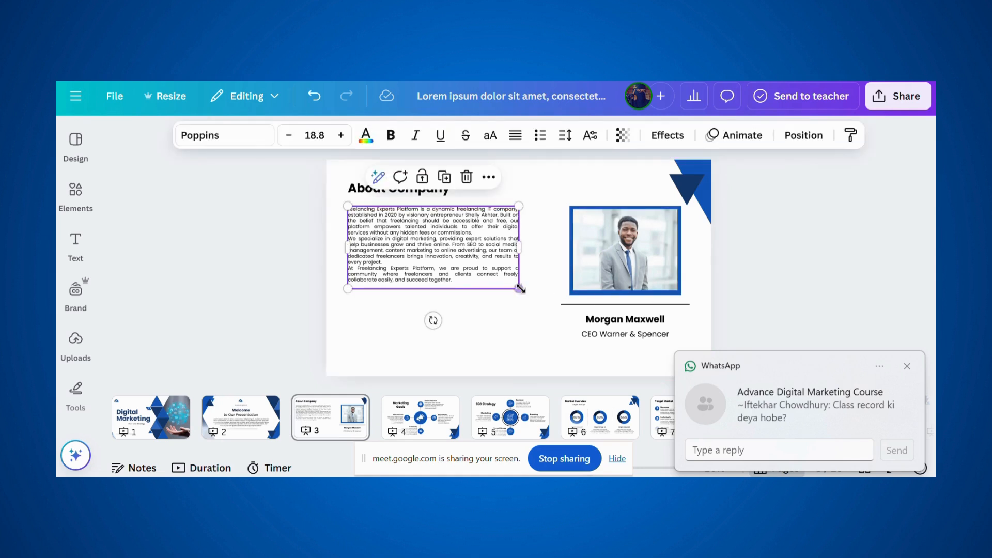
drag(519, 288, 537, 356)
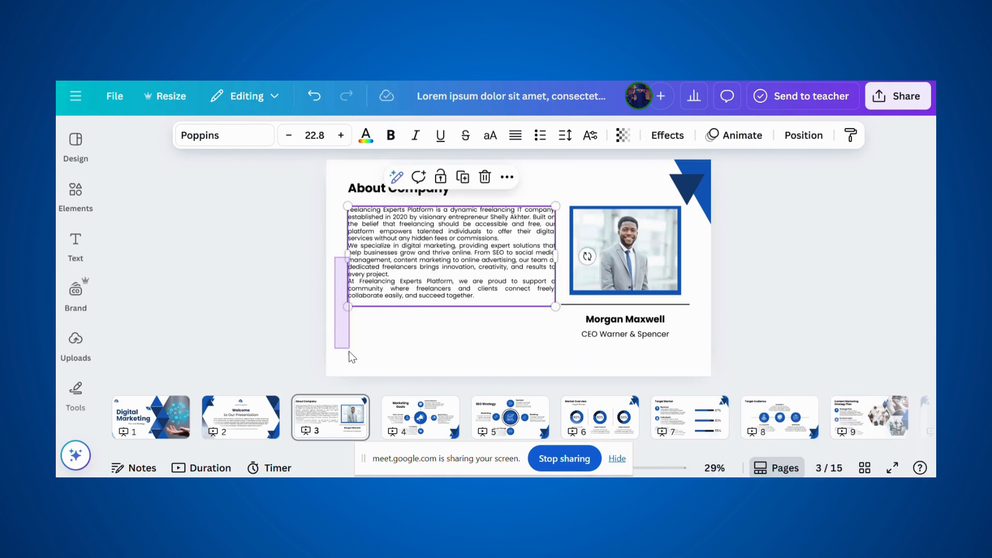
drag(350, 352, 348, 357)
click(455, 292)
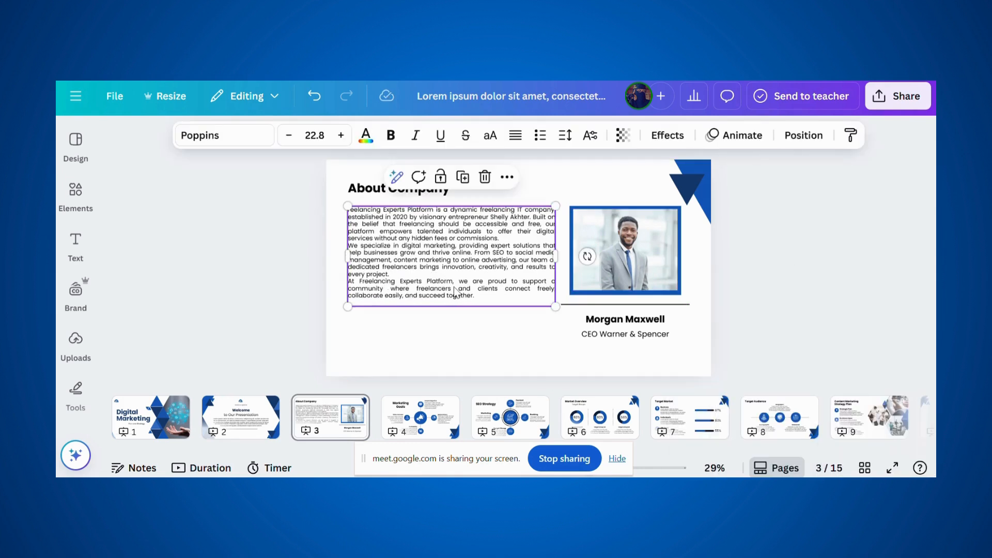
drag(345, 309, 356, 352)
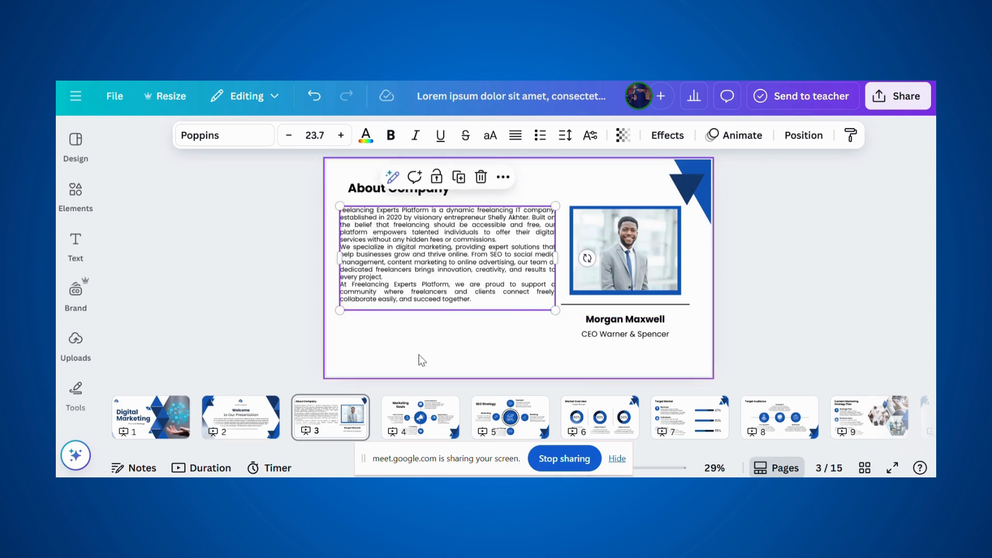
- Set the description to font size 26.7 and make it bold
click(340, 135)
click(340, 135)
click(341, 135)
click(340, 136)
click(341, 137)
click(342, 137)
click(341, 136)
click(341, 136)
click(341, 136)
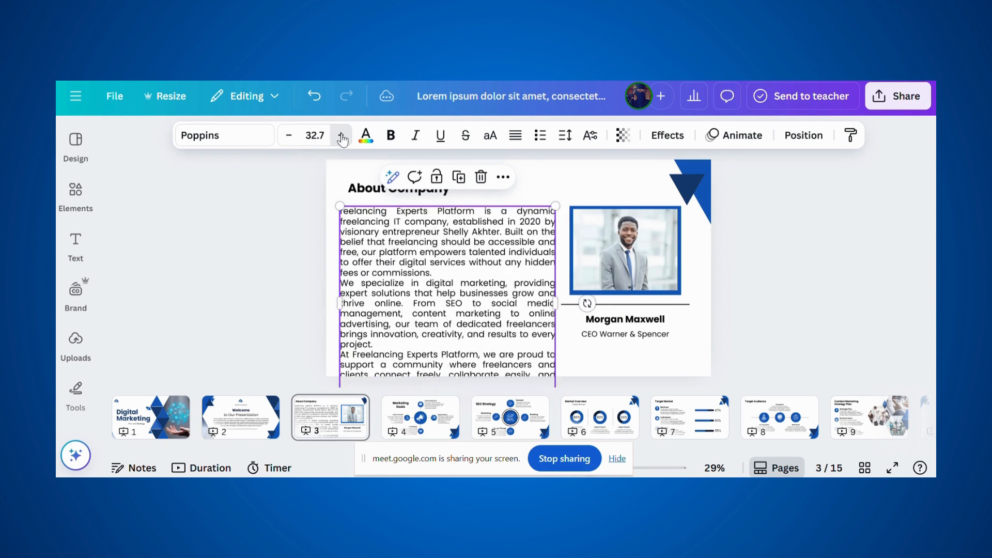
click(341, 136)
click(289, 137)
click(289, 137)
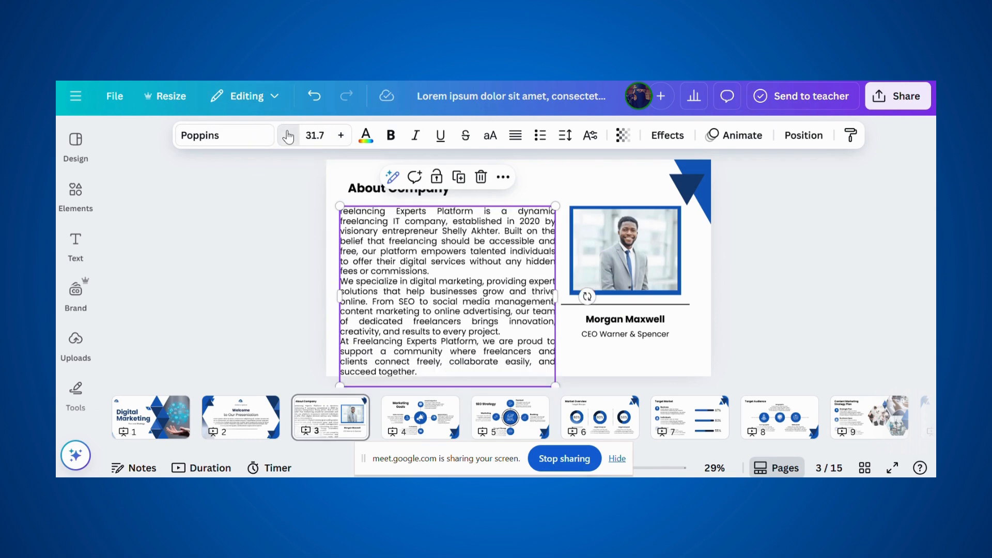
click(289, 136)
click(289, 137)
click(288, 137)
click(288, 137)
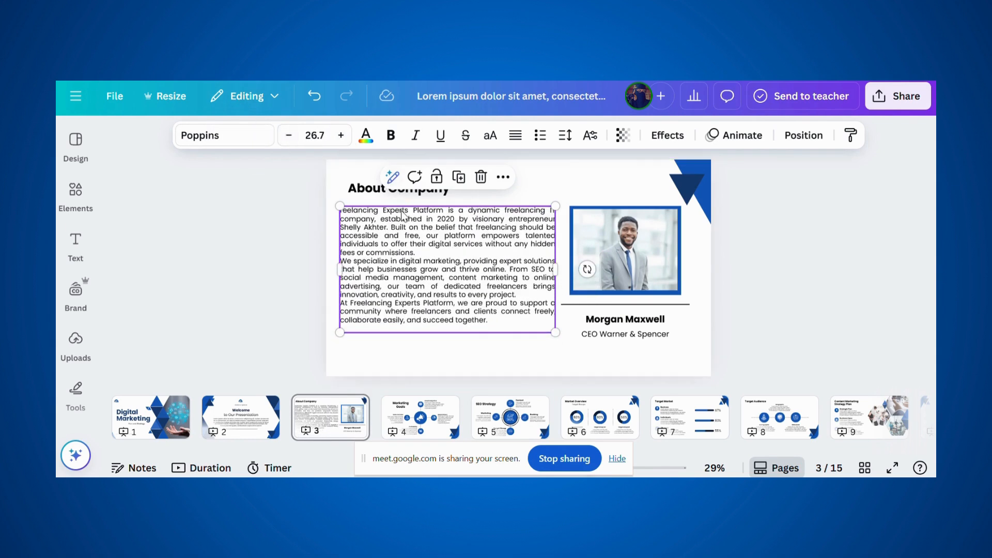
click(392, 137)
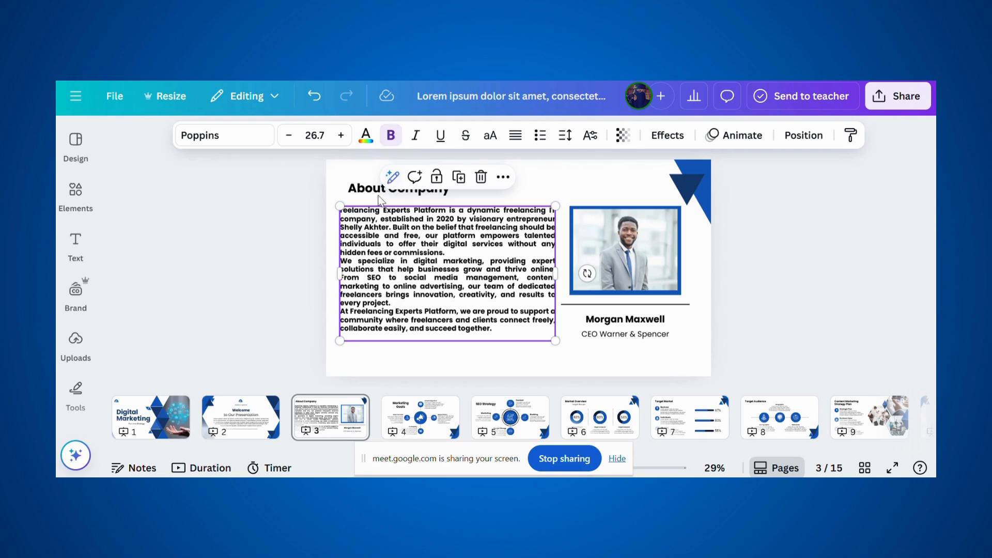
click(634, 266)
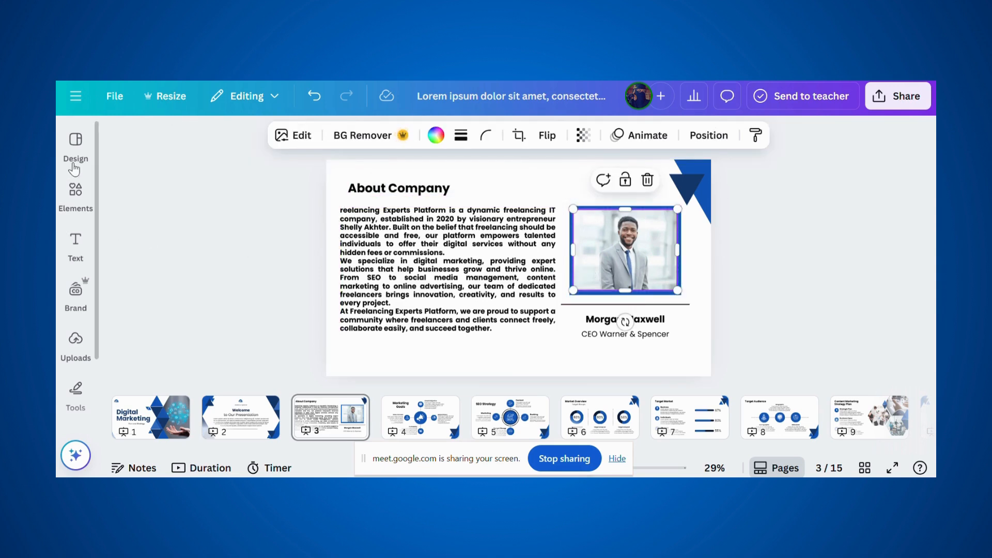
- From Uploads, put the woman-in-black photo into the About Company frame, deleting the logo
click(75, 189)
click(75, 141)
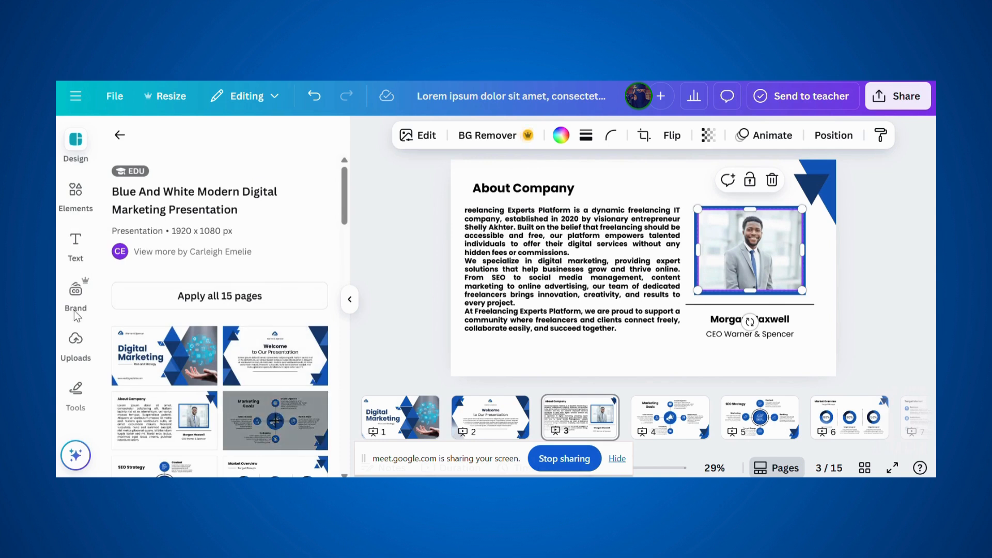
click(76, 343)
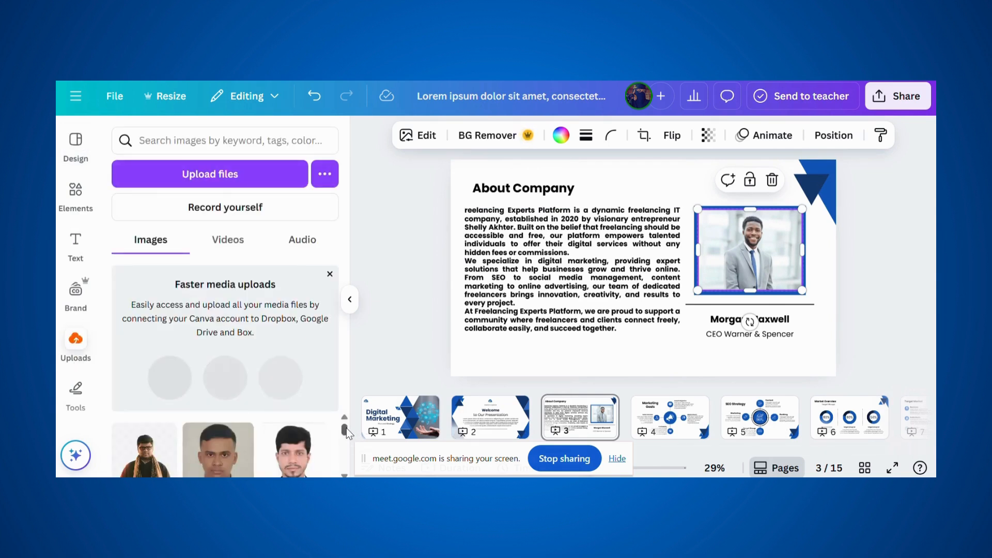
drag(347, 429, 352, 461)
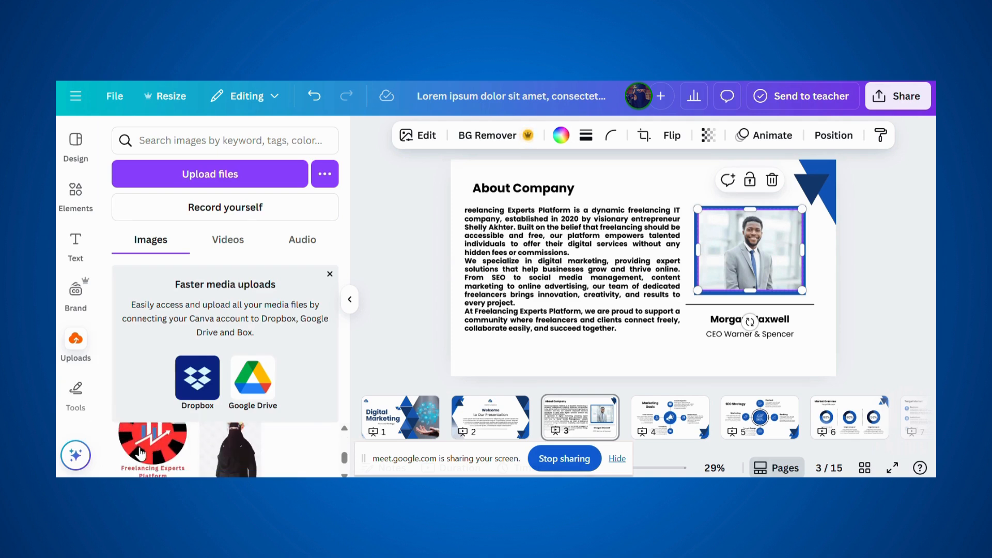
drag(145, 453, 705, 256)
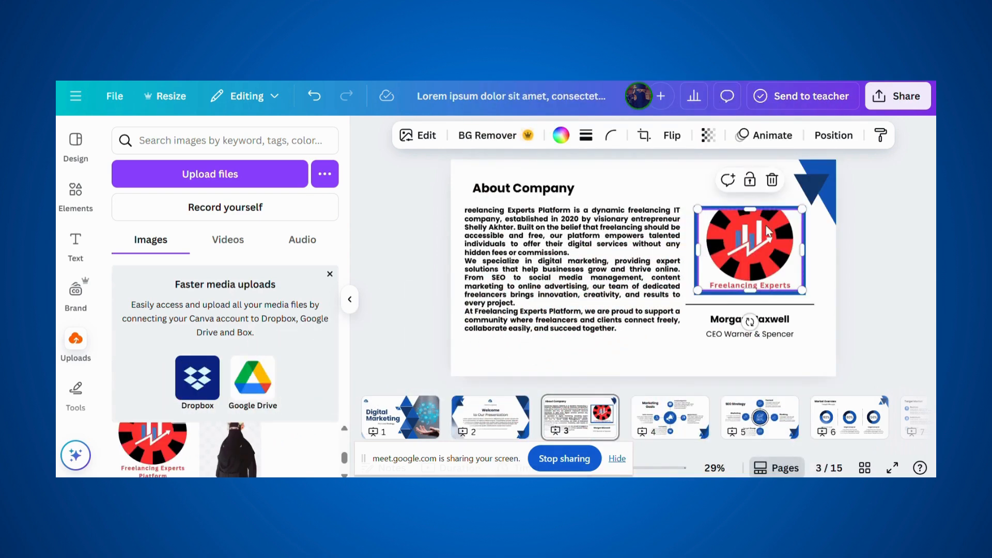
click(772, 182)
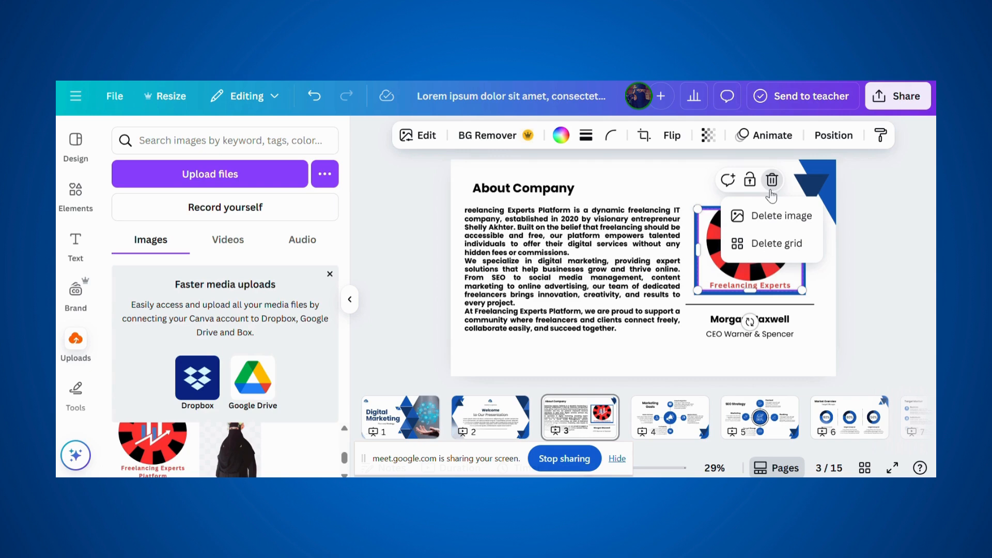
click(769, 222)
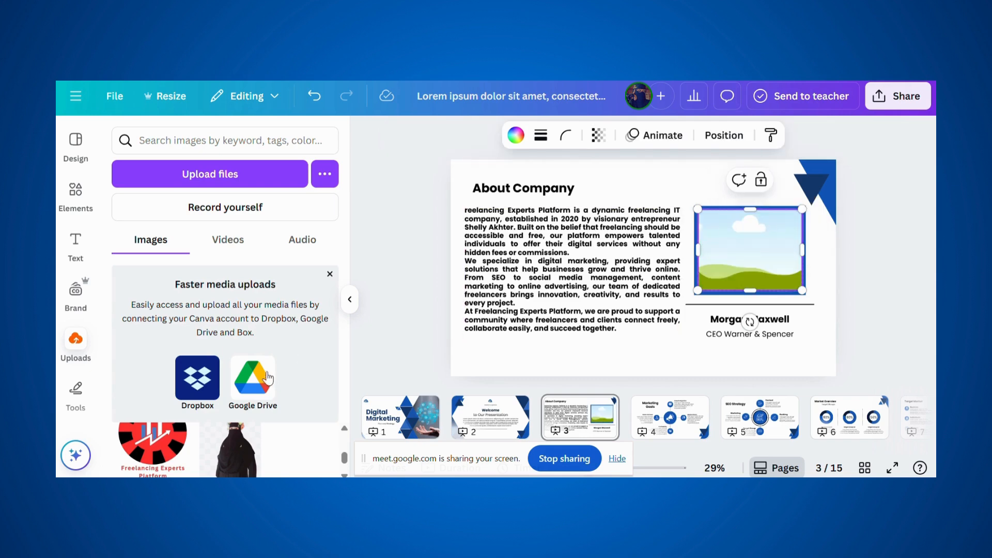
drag(248, 468, 718, 282)
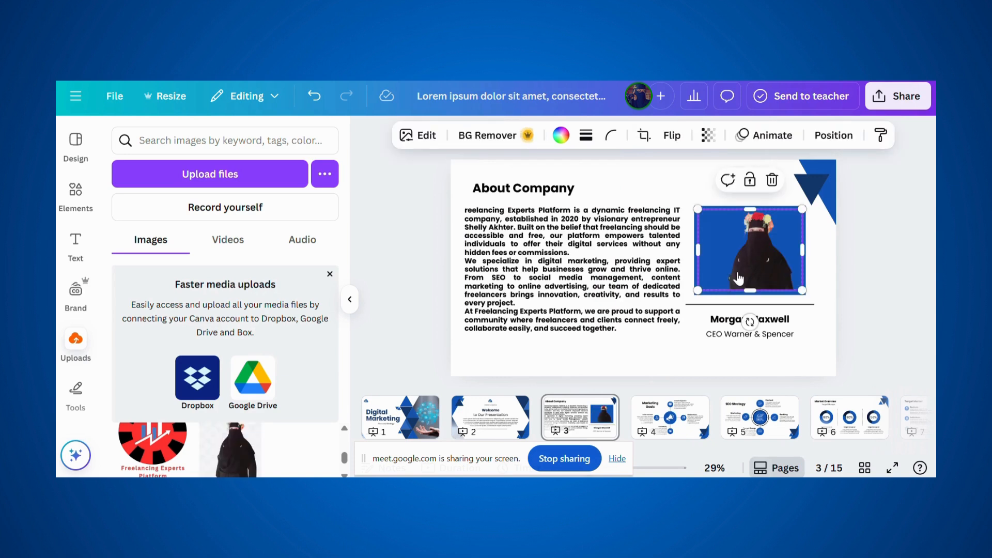
click(887, 299)
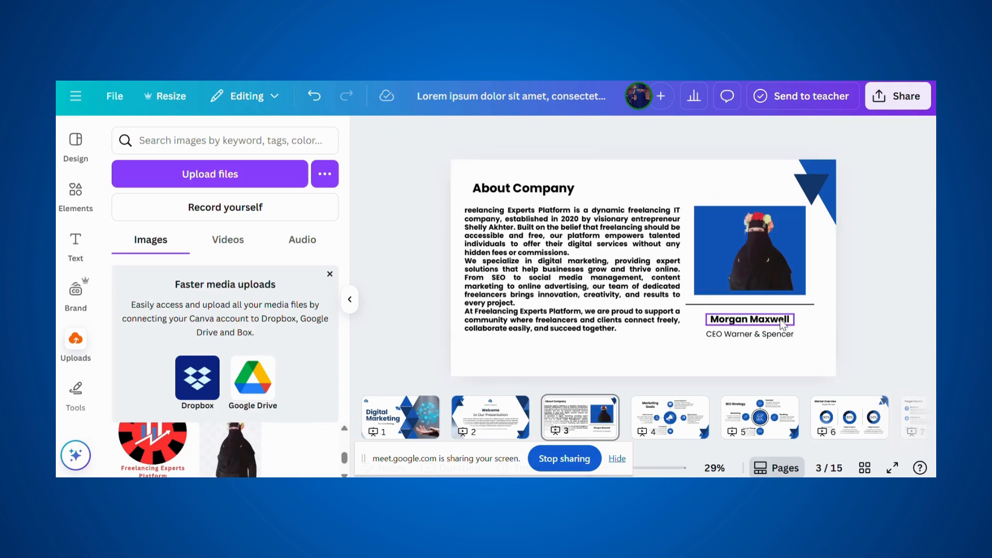
- Replace the placeholder caption under the About Company portrait with the founder's name, then show Marketing Goals
click(748, 321)
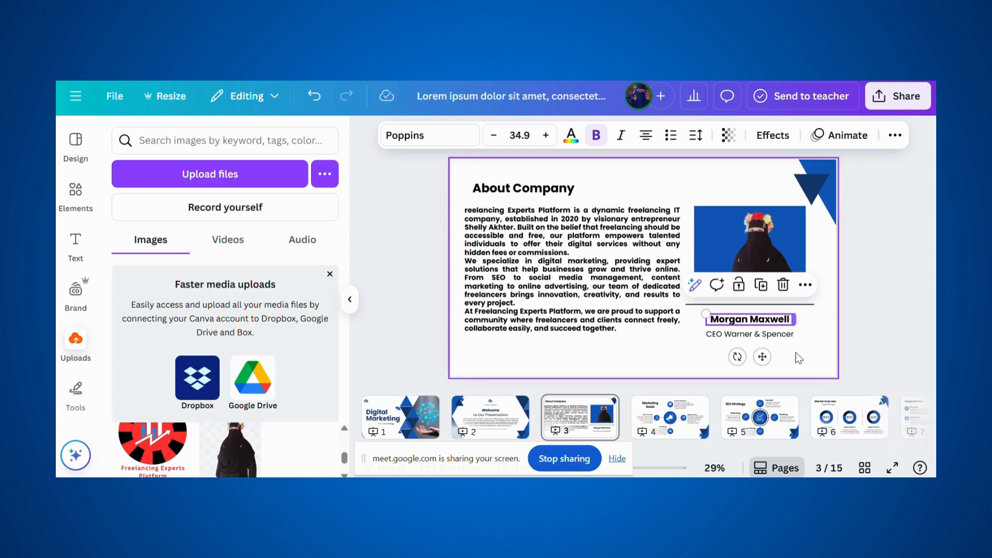
double_click(770, 319)
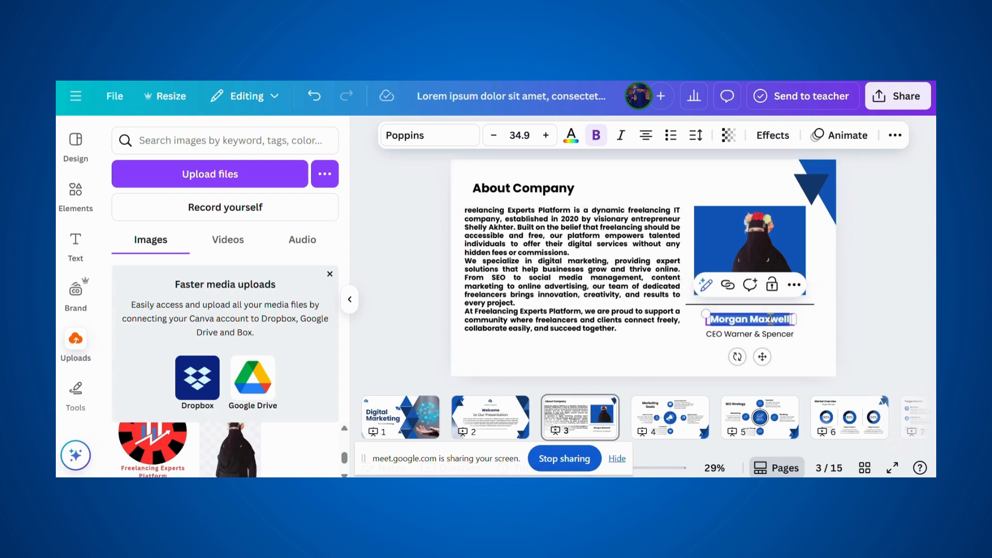
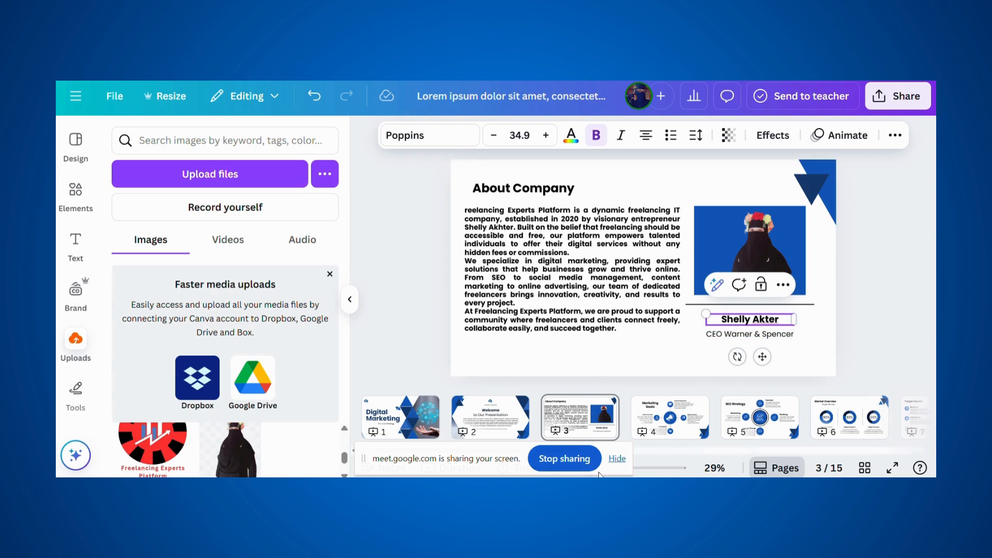
click(684, 428)
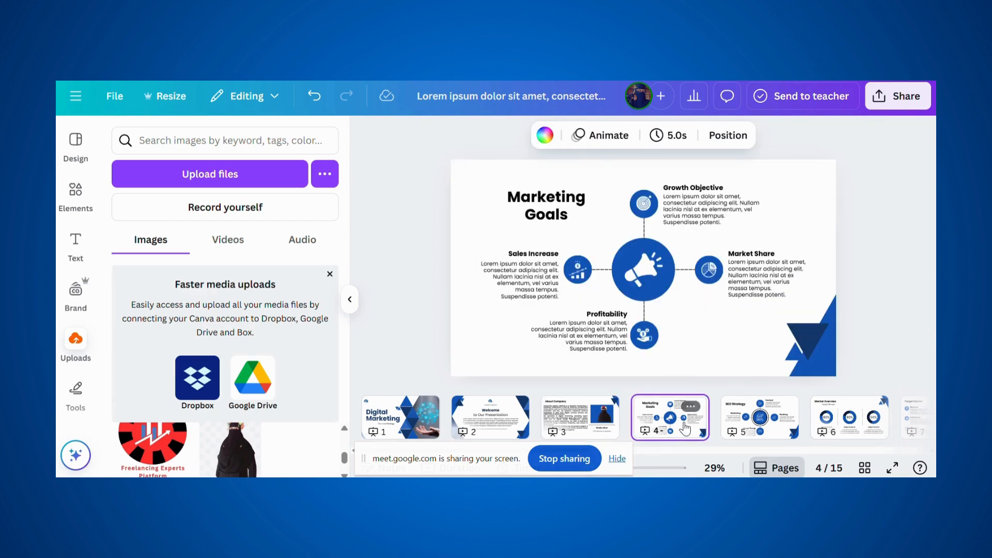
- Browse past the SEO Strategy and Market Overview slides to the Target Market slide
click(750, 434)
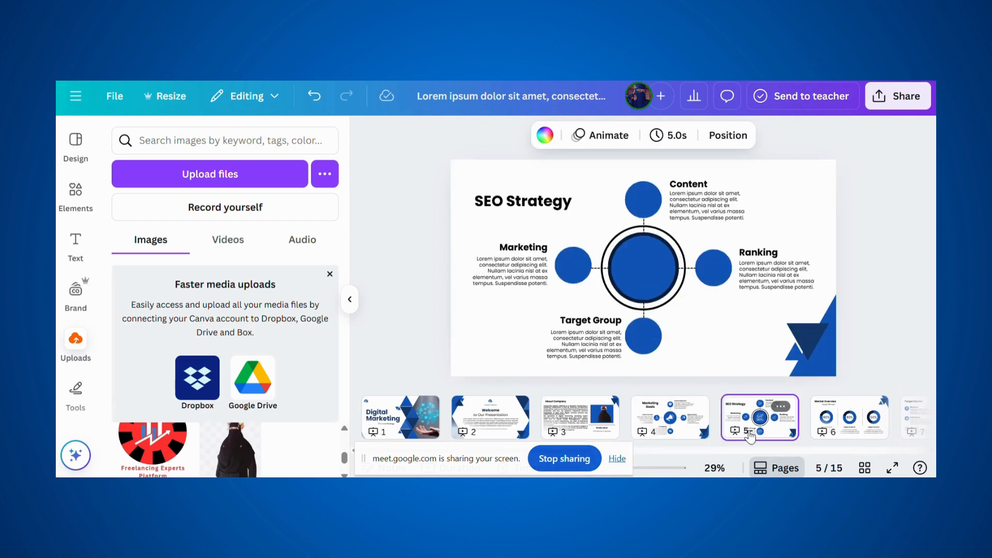
right_click(869, 415)
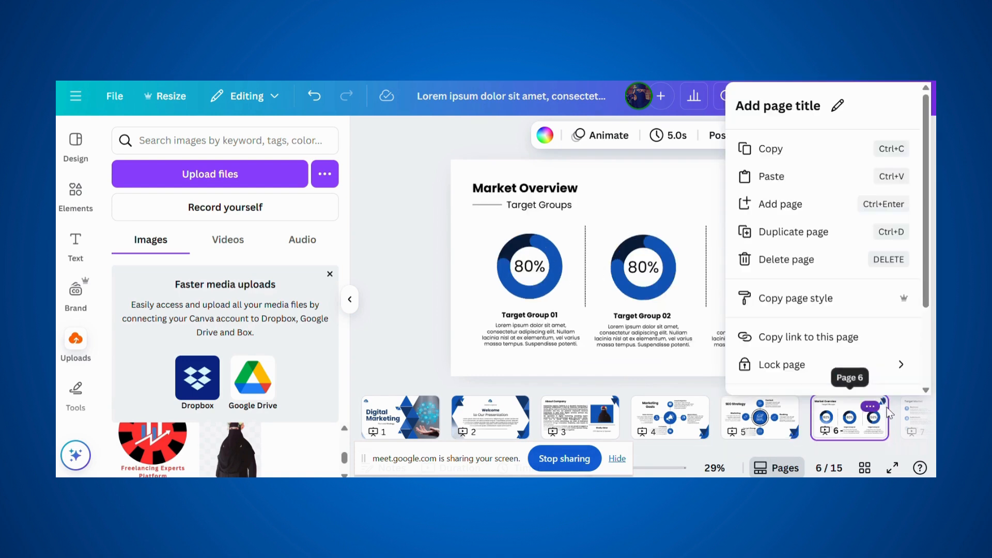
click(922, 417)
click(922, 416)
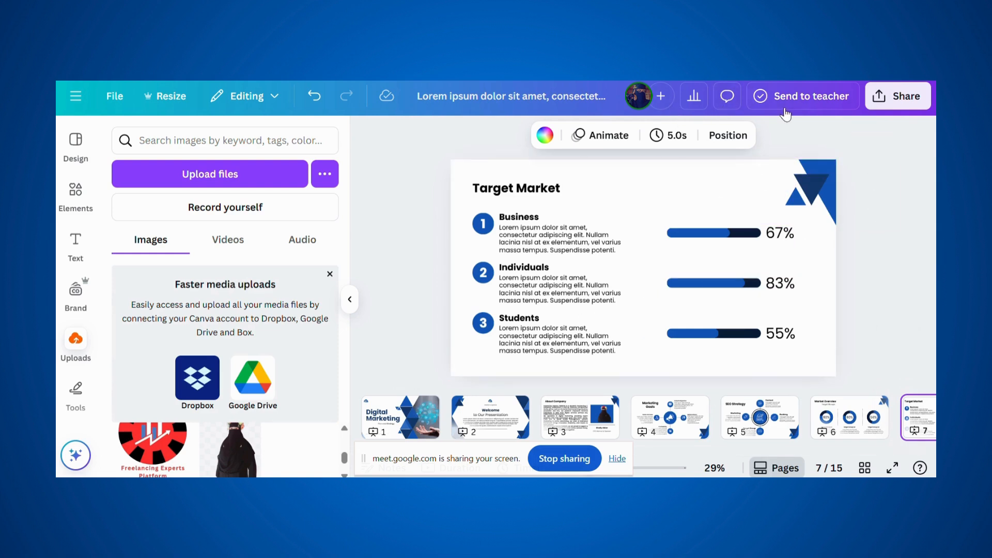
- Check the slide's 5.0s timing without changing it, then present the deck full screen
click(676, 137)
click(879, 239)
click(892, 467)
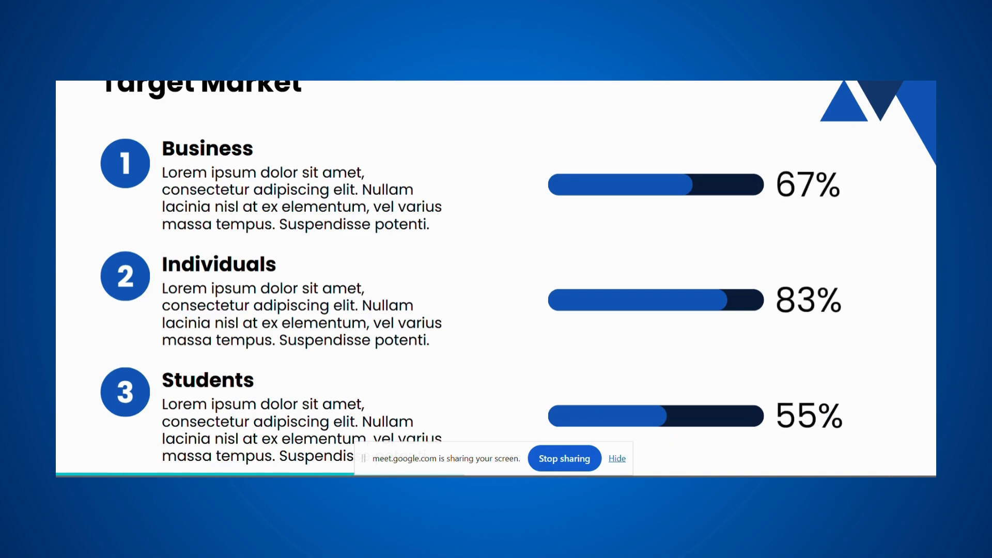
- Advance the slideshow through Target Audience, Content Marketing Strategy Plan and SWOT Analytics to Our Professional Team
key(Right)
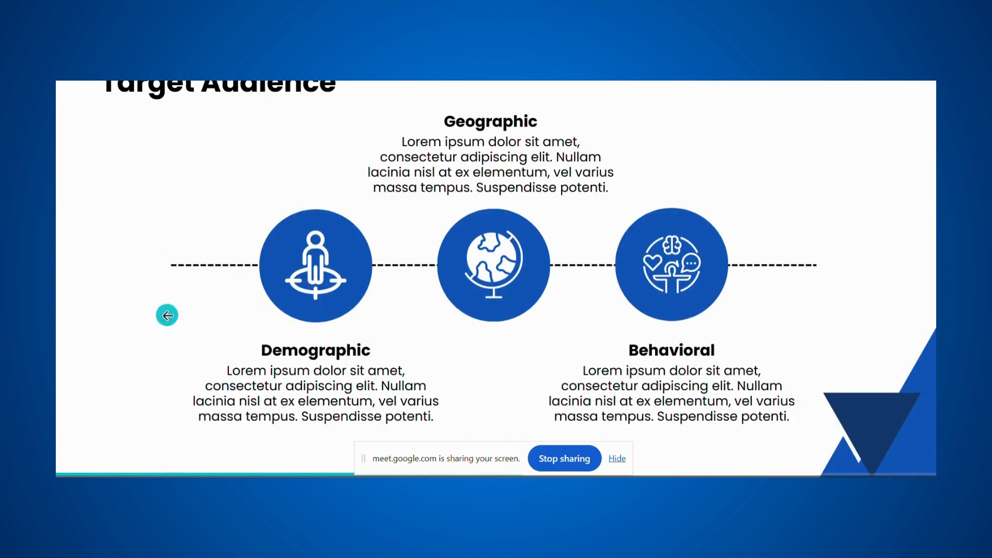
key(Left)
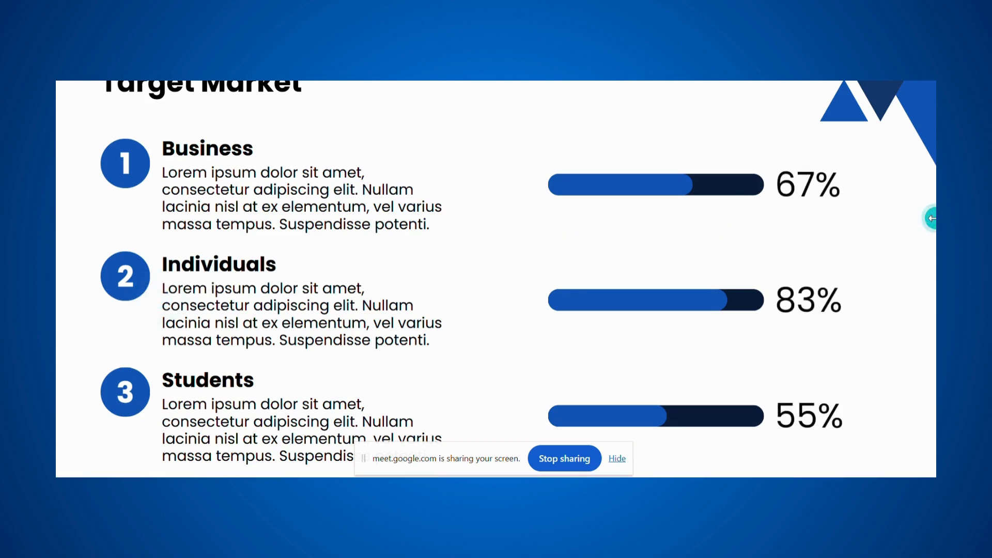
key(Right)
key(Right)
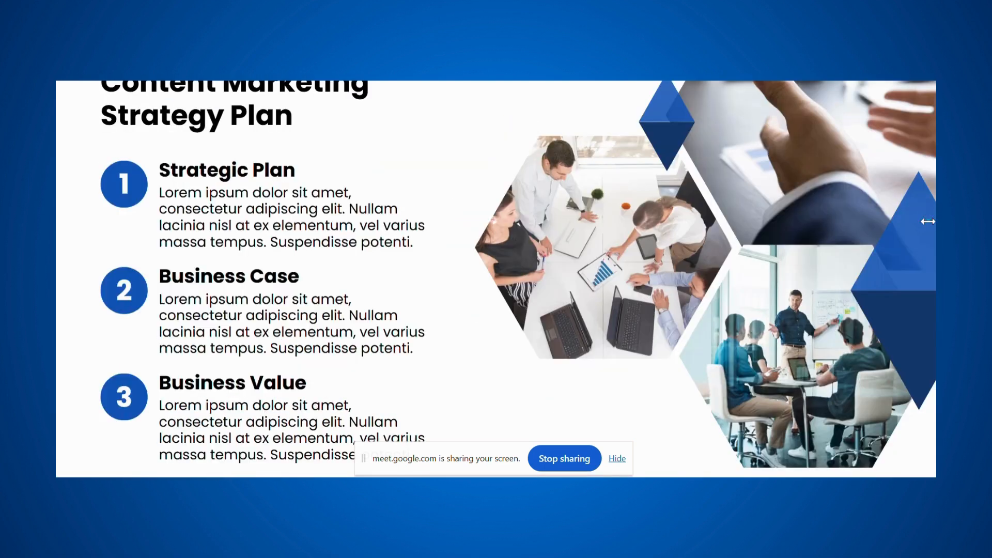
key(Right)
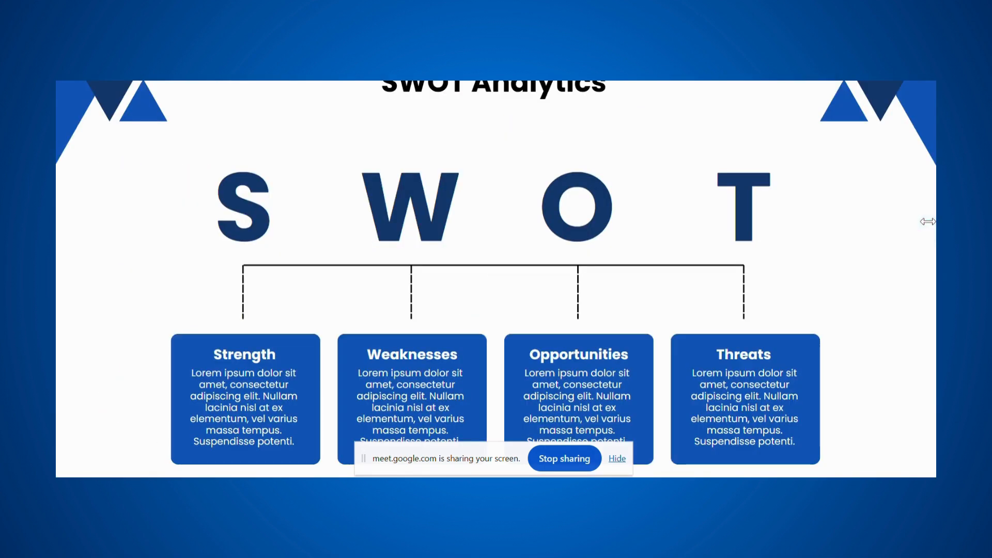
key(Right)
key(Right)
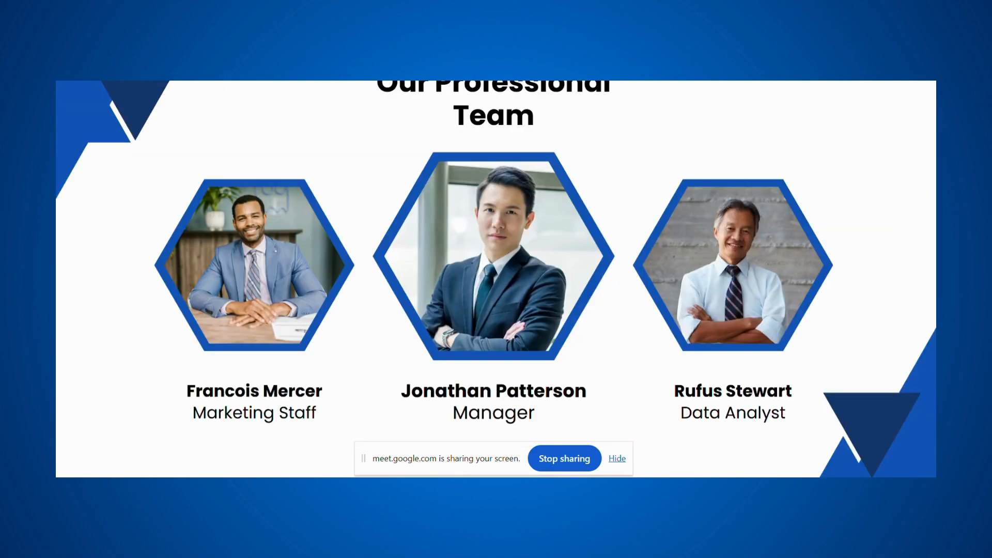
key(Right)
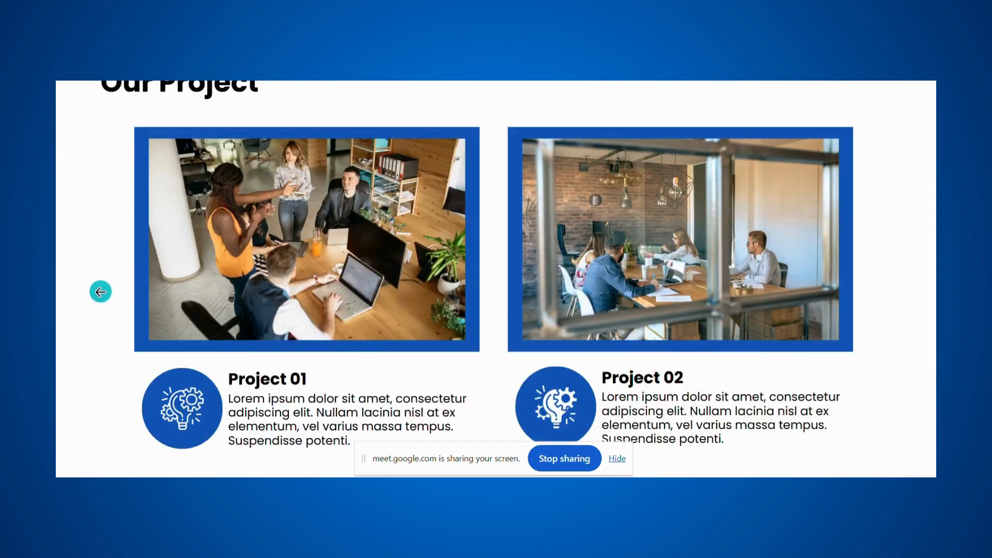
- Step back and exit the slideshow to the editor on the SWOT Analytics slide
click(99, 292)
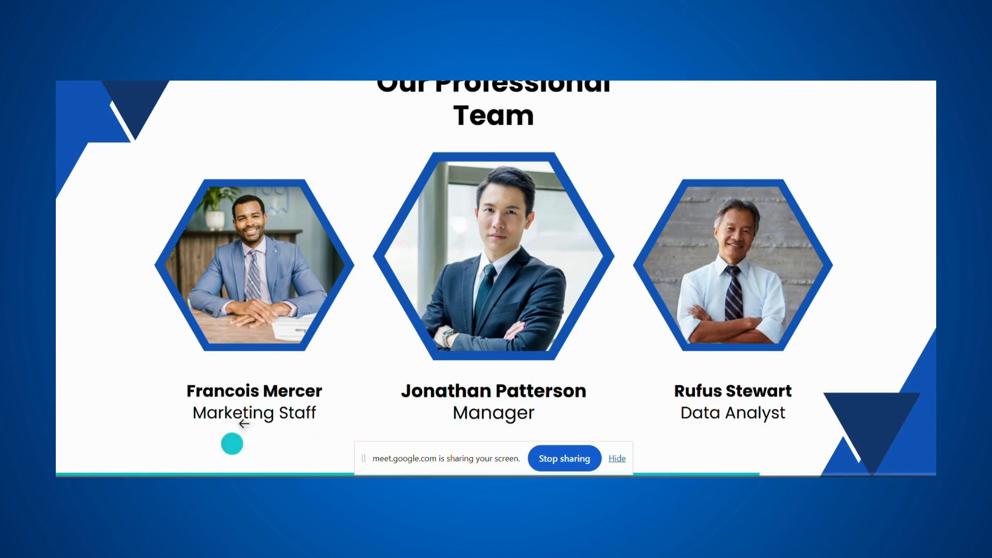
right_click(255, 408)
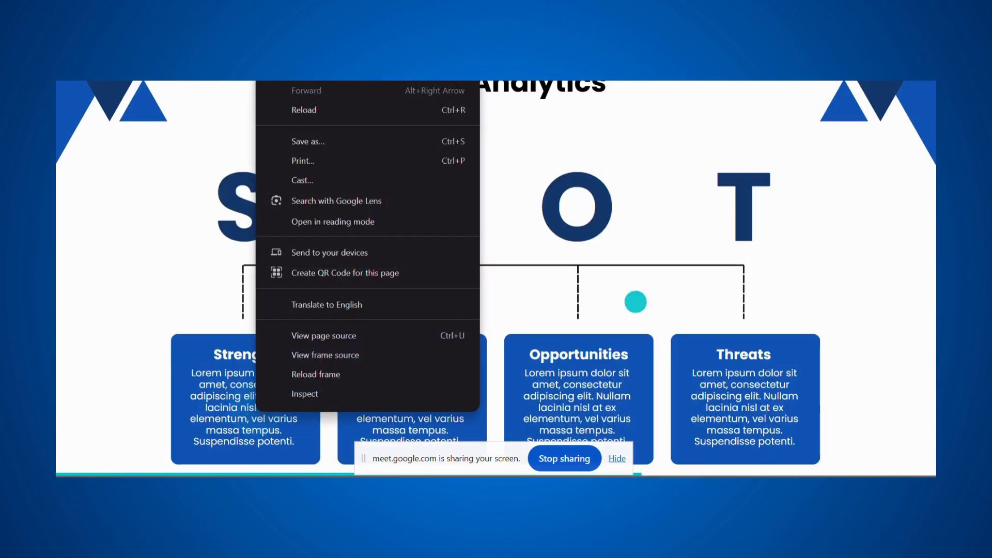
key(Escape)
key(Escape)
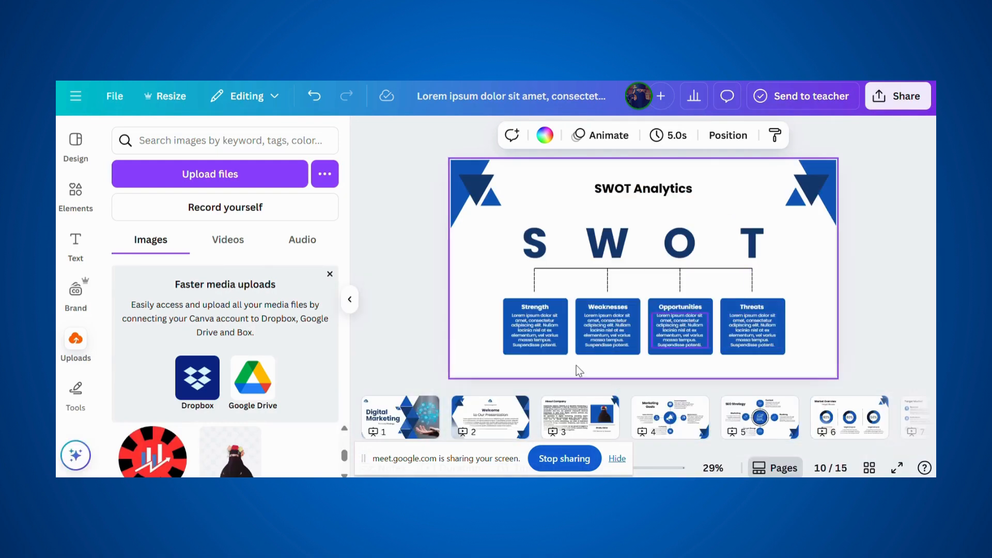
- Go through pages 1–3 (Digital Marketing, Welcome) to the About Company slide
click(392, 419)
click(491, 419)
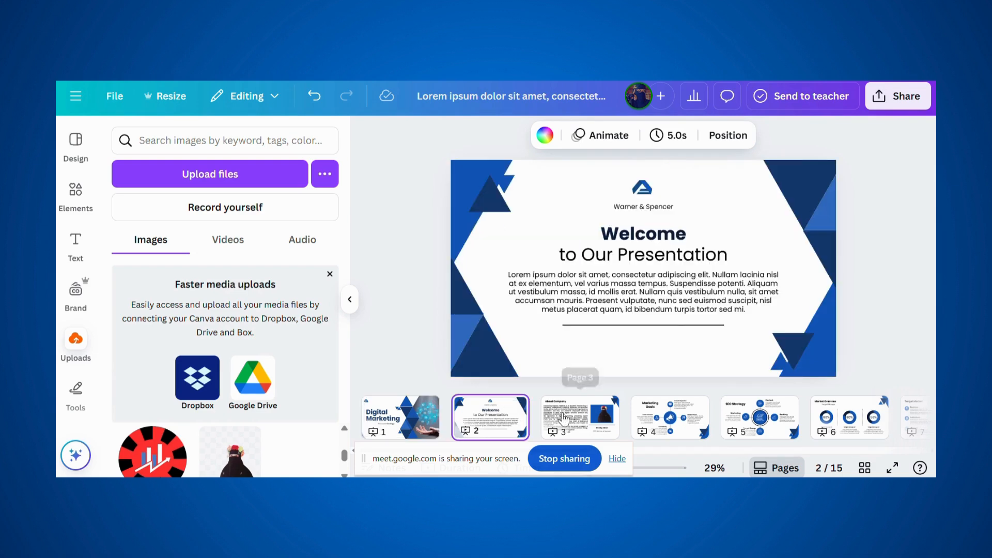
click(557, 420)
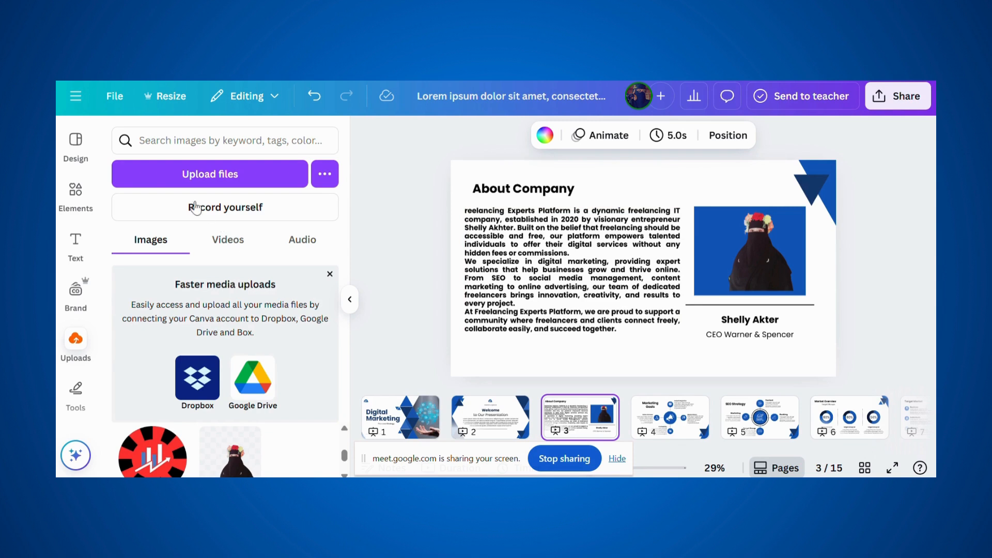
- Bring back the digital marketing template results in the Design panel and scroll through them
click(72, 141)
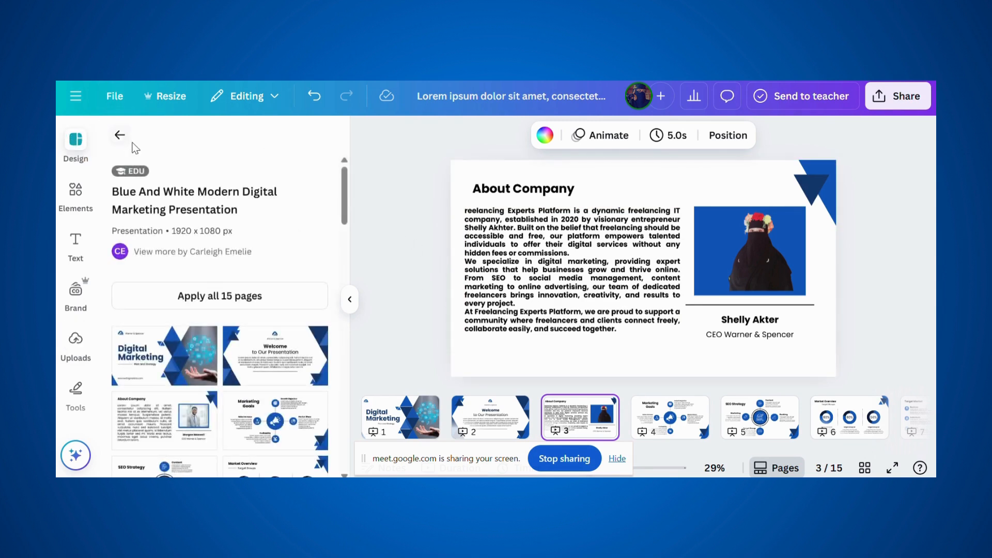
click(120, 135)
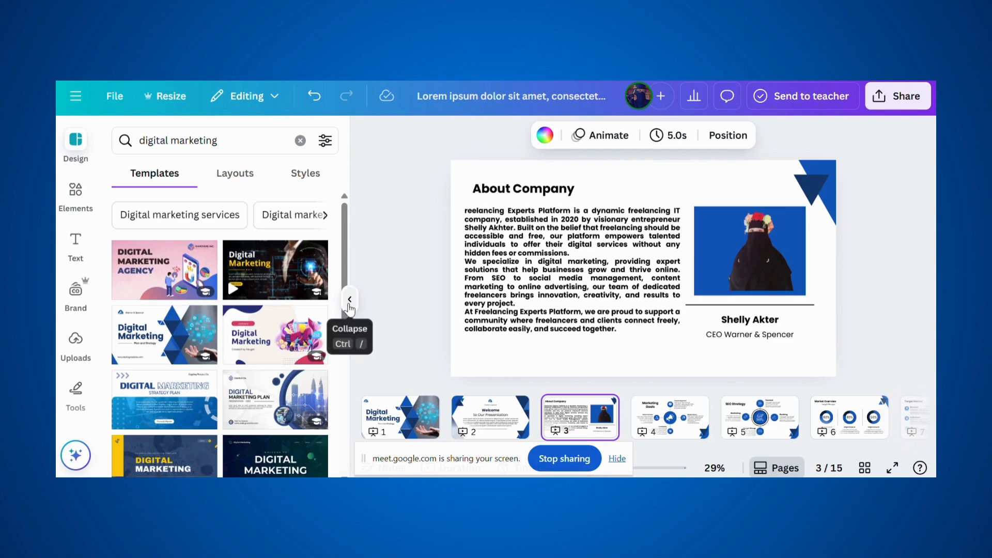
scroll(330, 295, down, 10)
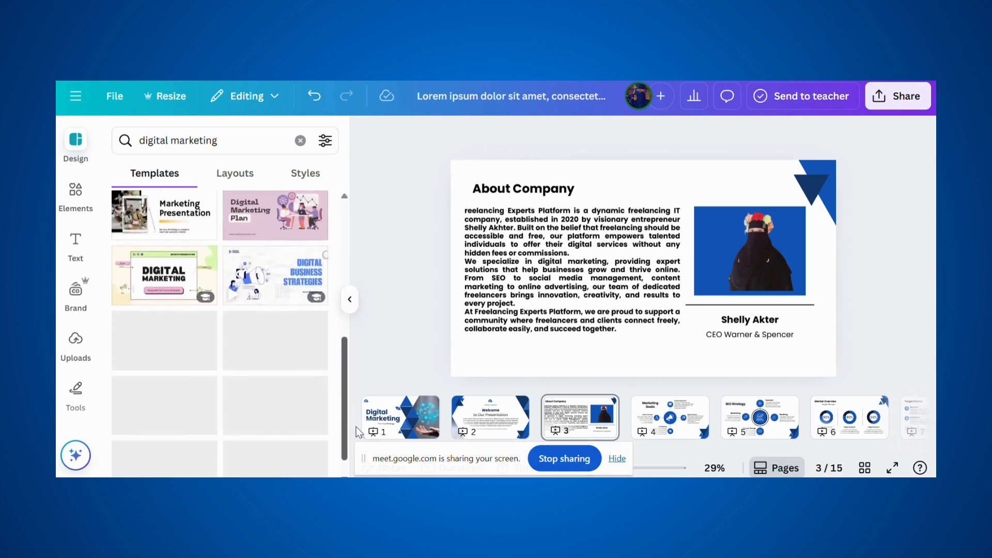